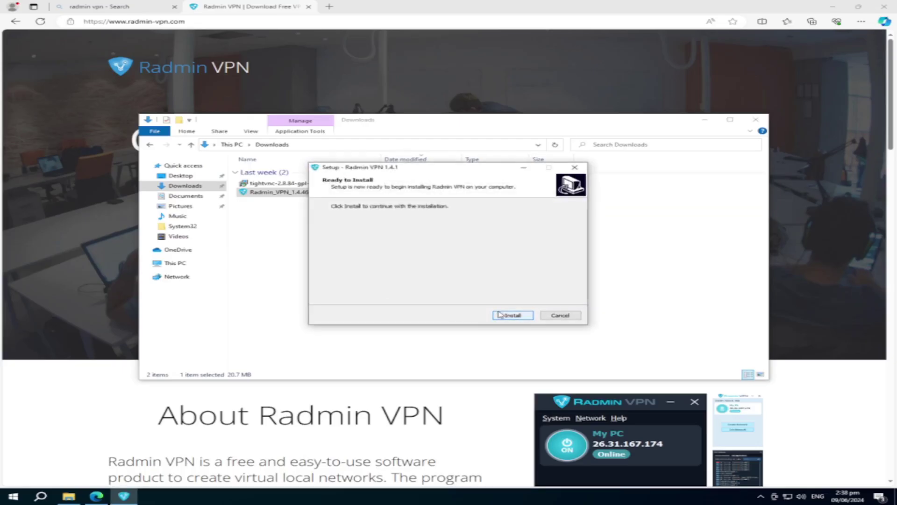
Step: Install Radmin VPN, widen its window, and submit a Join Network attempt with a name and password
click(501, 315)
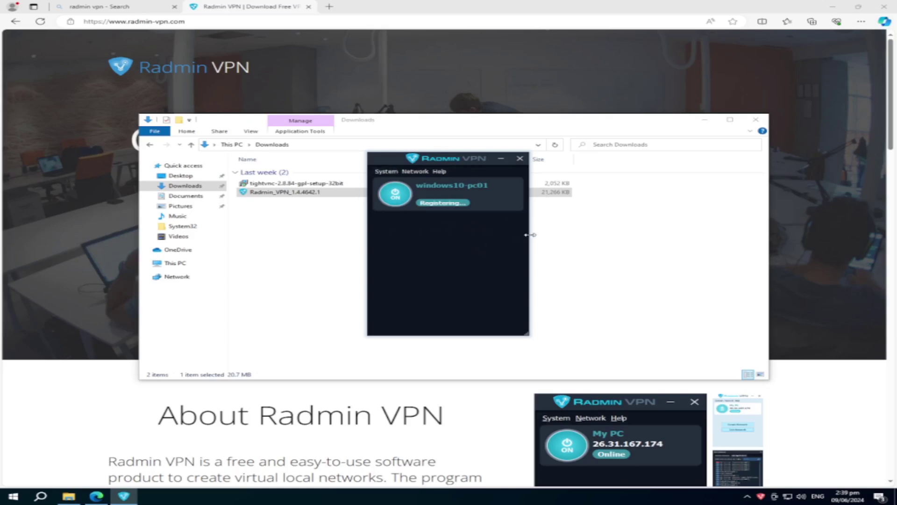
drag(530, 235, 608, 235)
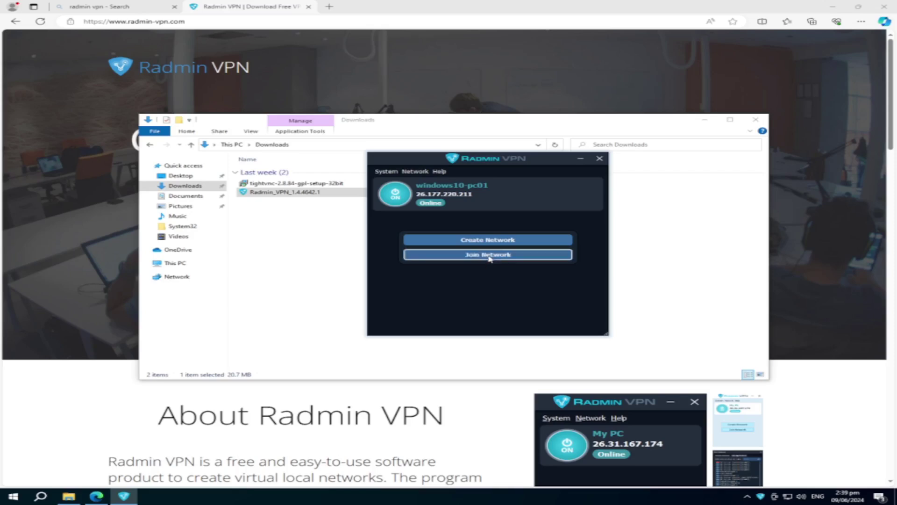
click(492, 254)
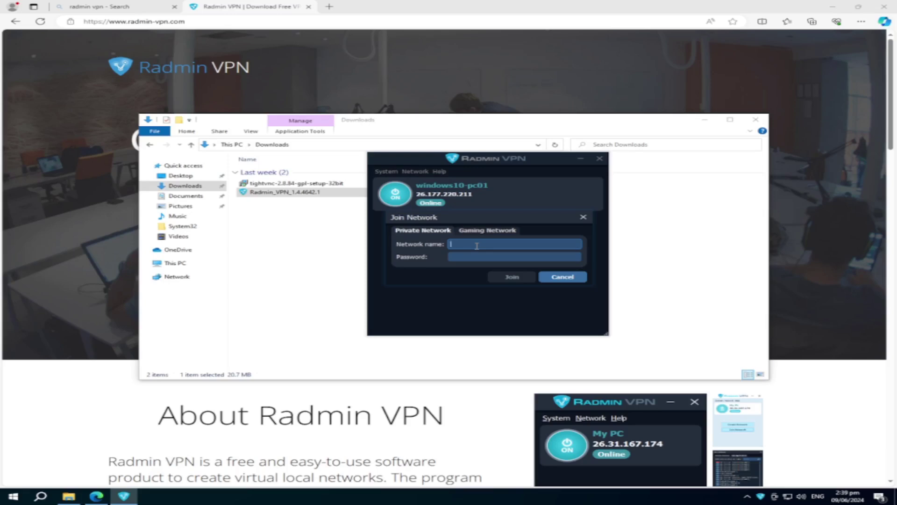
text(s)
key(BackSpace)
key(BackSpace)
text(EdsITHomeLab)
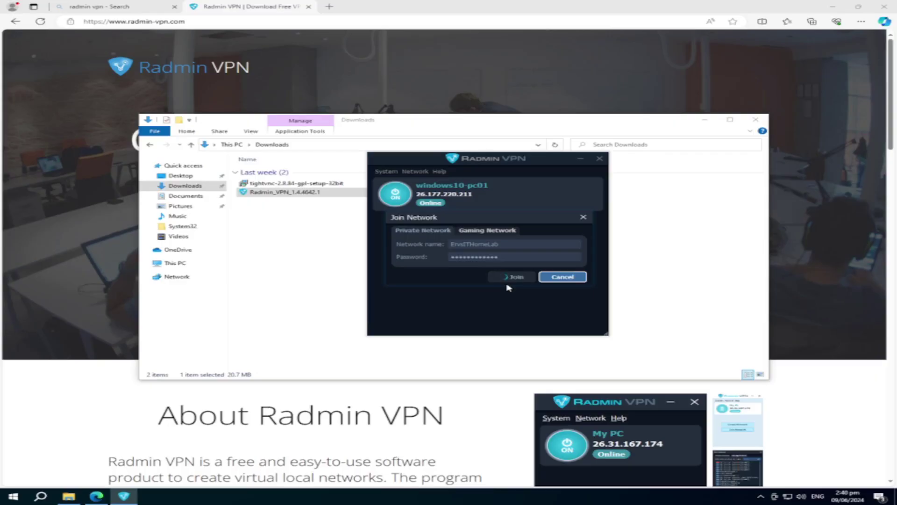
click(563, 277)
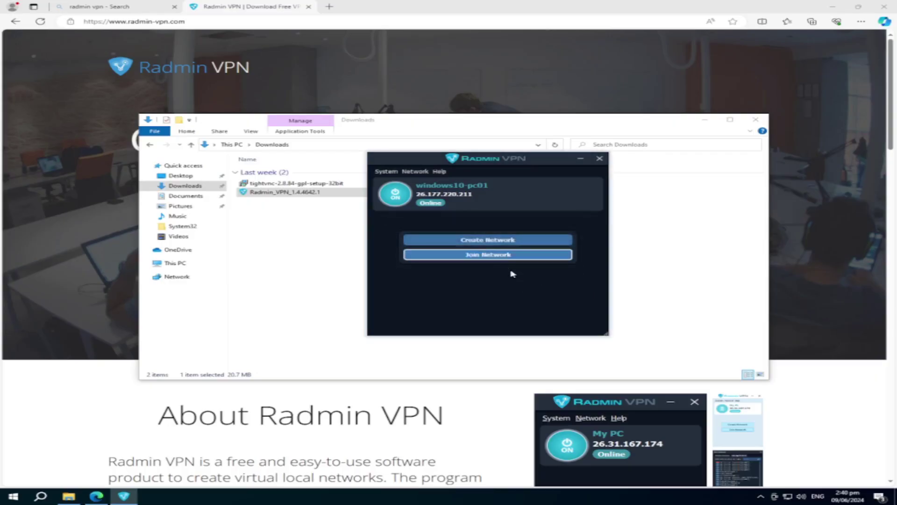
Step: Create the ErvsITHomeLab network, retyping a mistaken password and confirming it
click(489, 238)
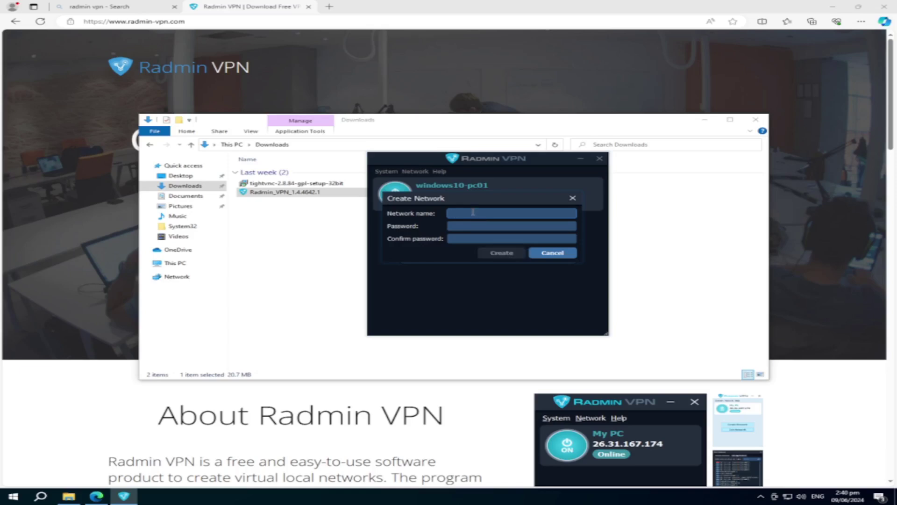
text(Ervs)
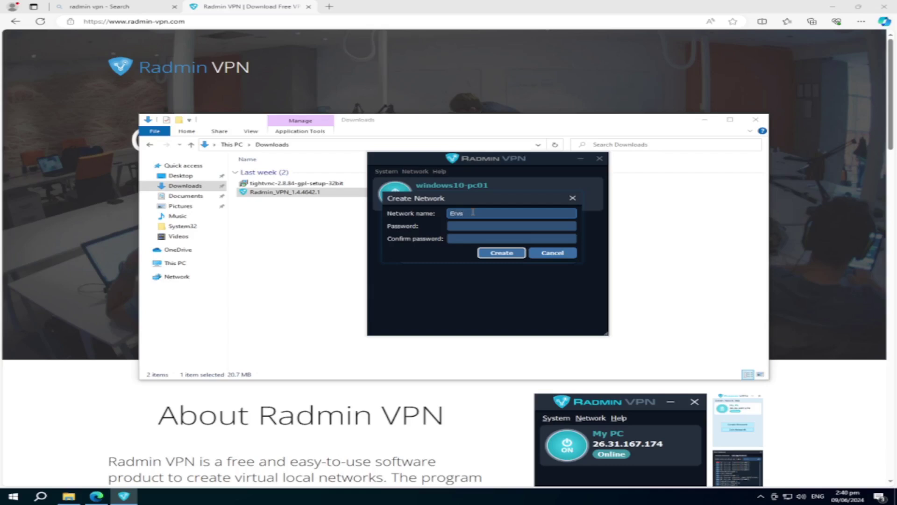
text(ITHomeLab)
click(489, 227)
text(********)
key(Tab)
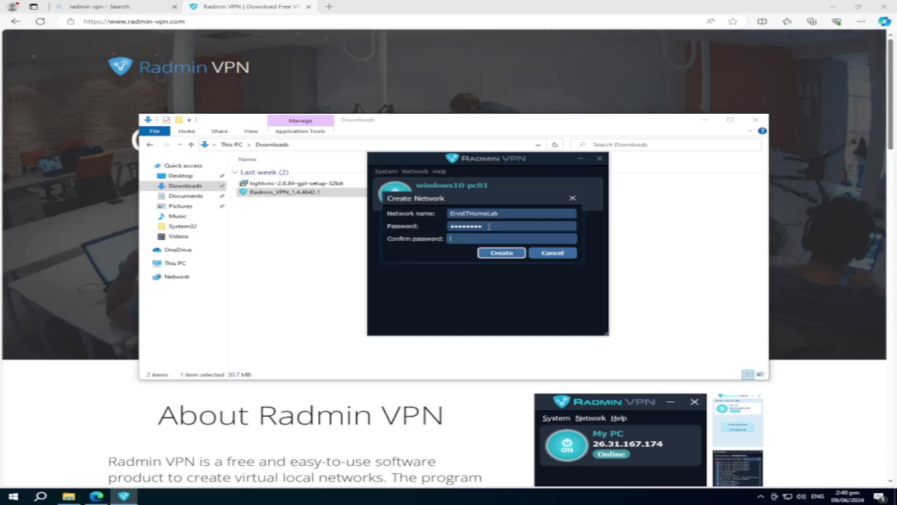
click(489, 227)
key(ctrl+a)
key(BackSpace)
text(*************)
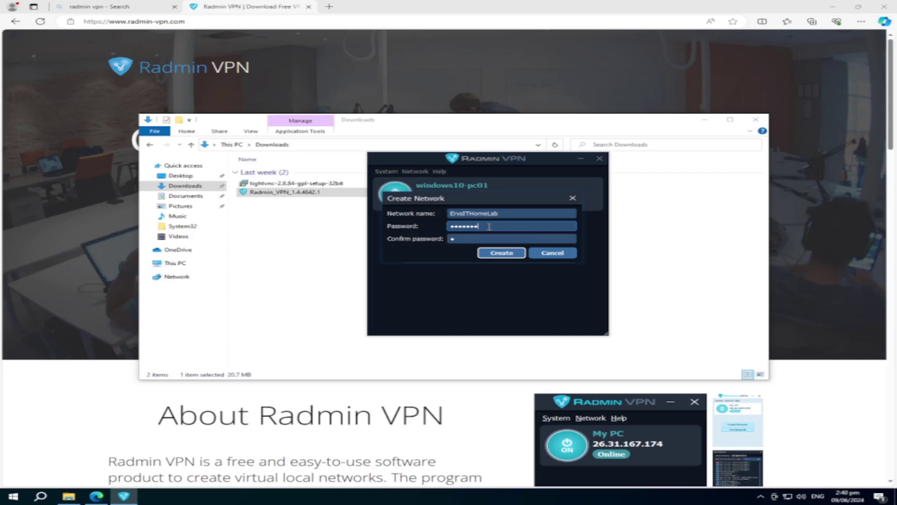
key(Tab)
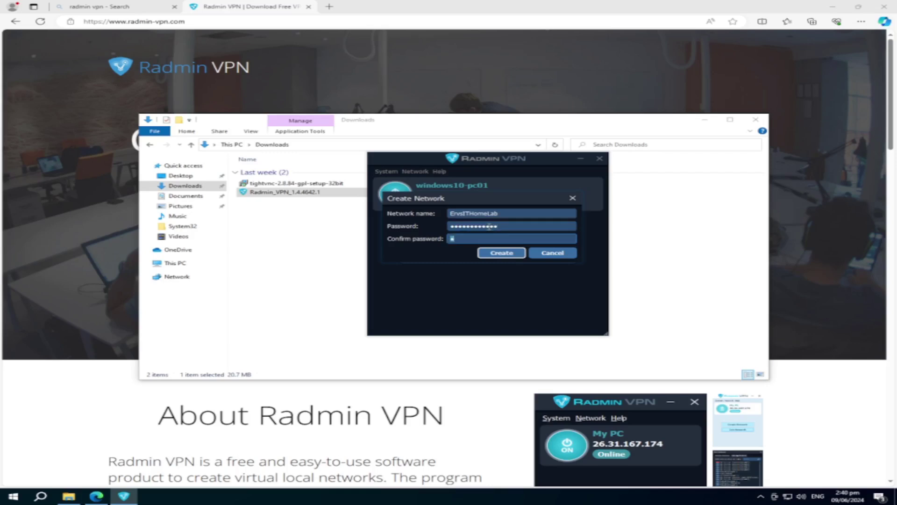
text(************)
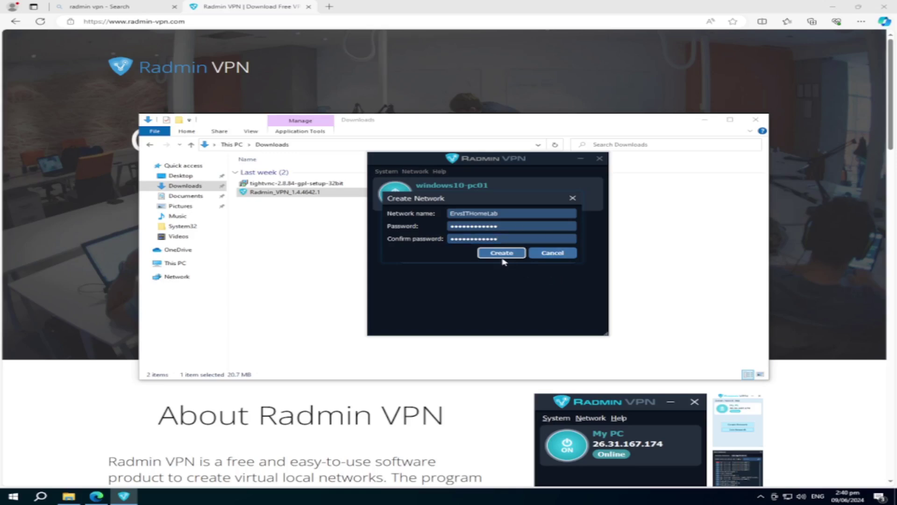
click(503, 256)
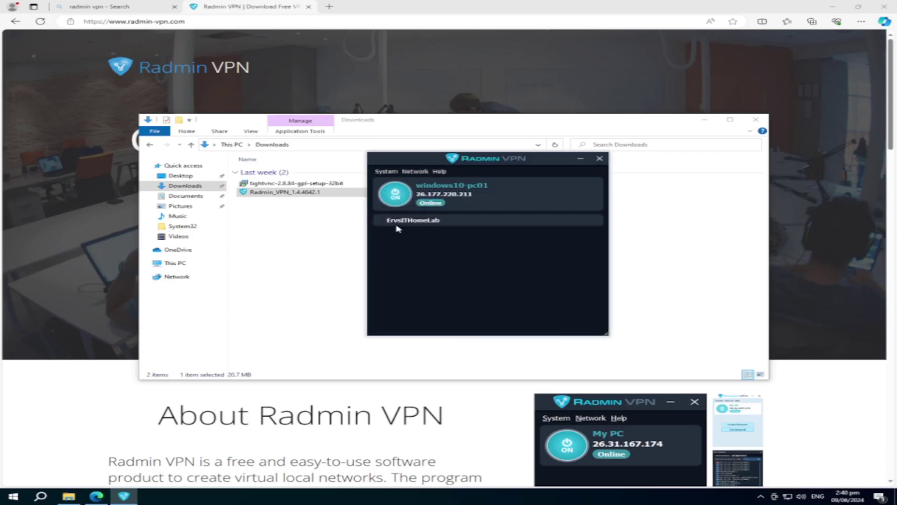
Step: Select the ErvsITHomeLab network and accept the TightVNC licence terms
click(417, 222)
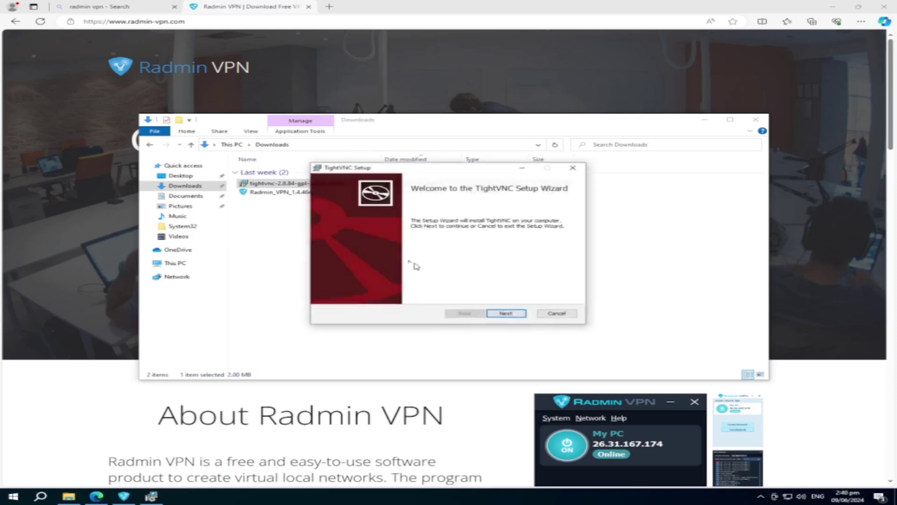
click(504, 313)
click(328, 294)
Step: Search Bing for tightvnc download and download the 32-bit Windows installer
click(330, 6)
text(tig)
key(Down)
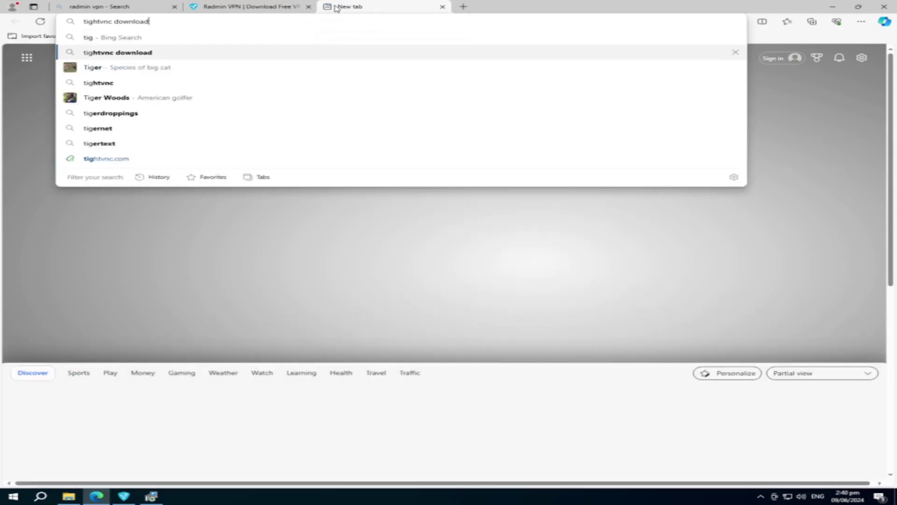
key(Return)
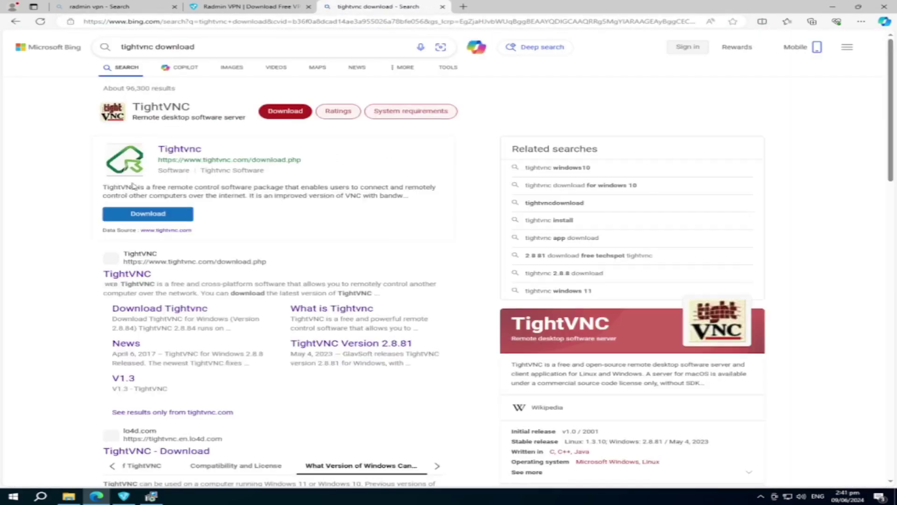
click(151, 219)
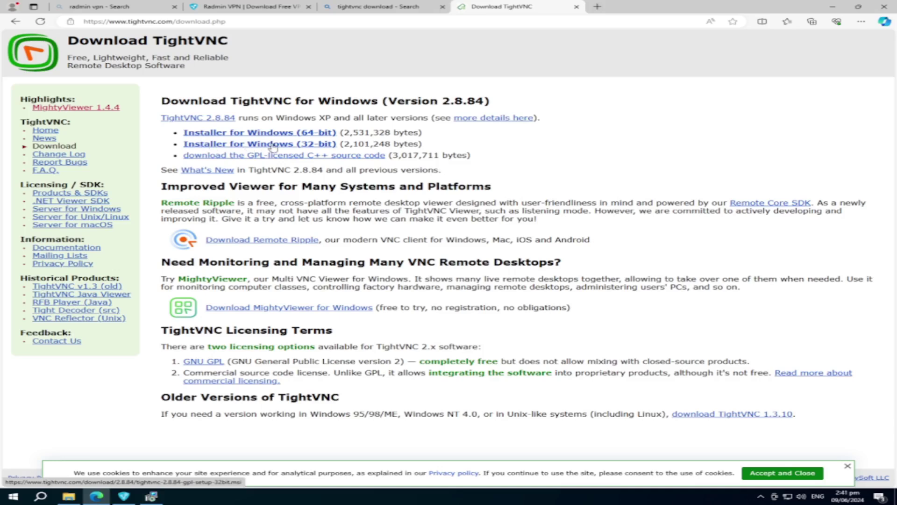
click(299, 148)
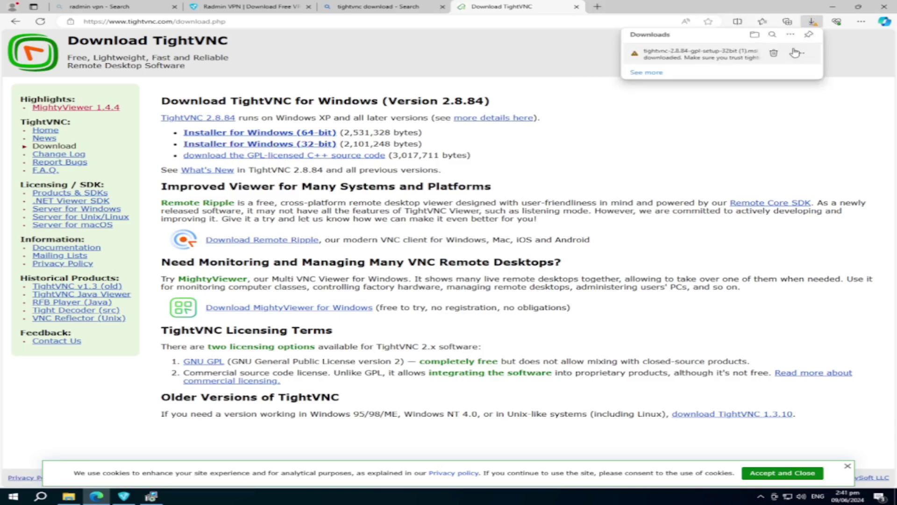
Step: Keep the flagged TightVNC installer despite Edge's warning and return to TightVNC Setup
click(800, 57)
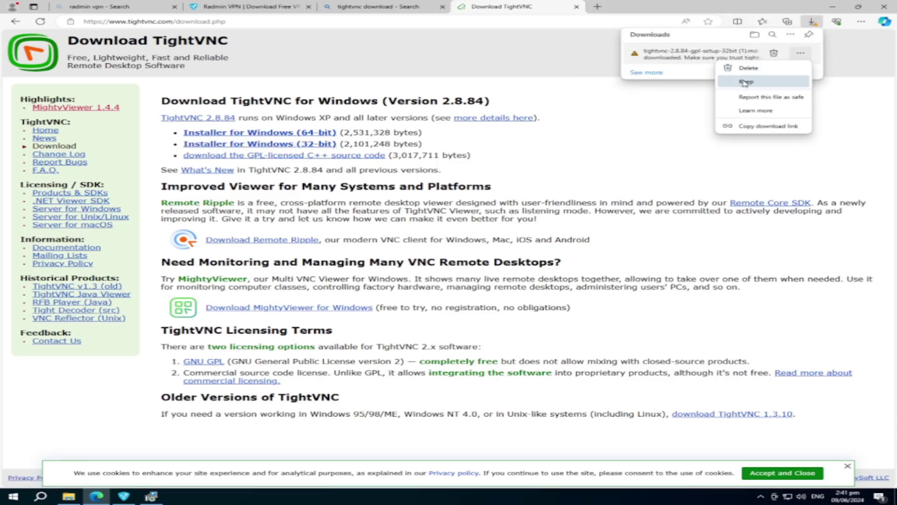
click(745, 82)
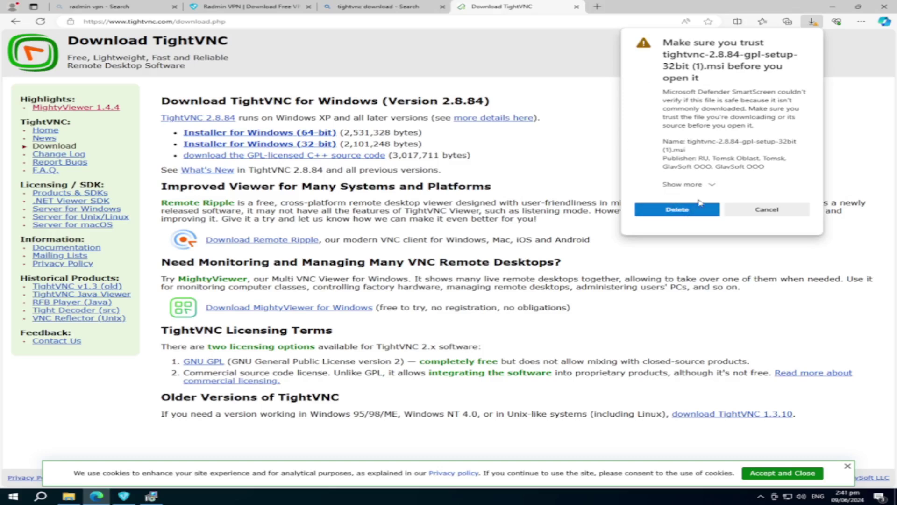
click(709, 186)
click(685, 202)
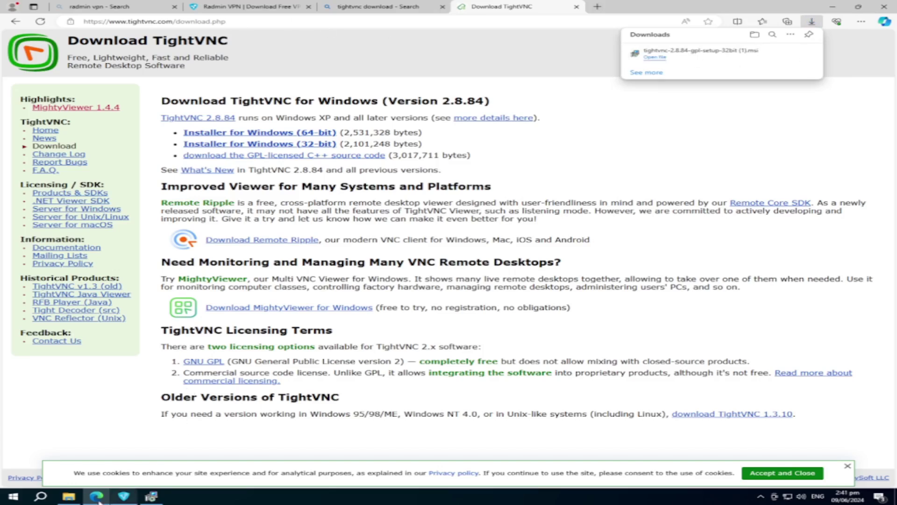
click(150, 496)
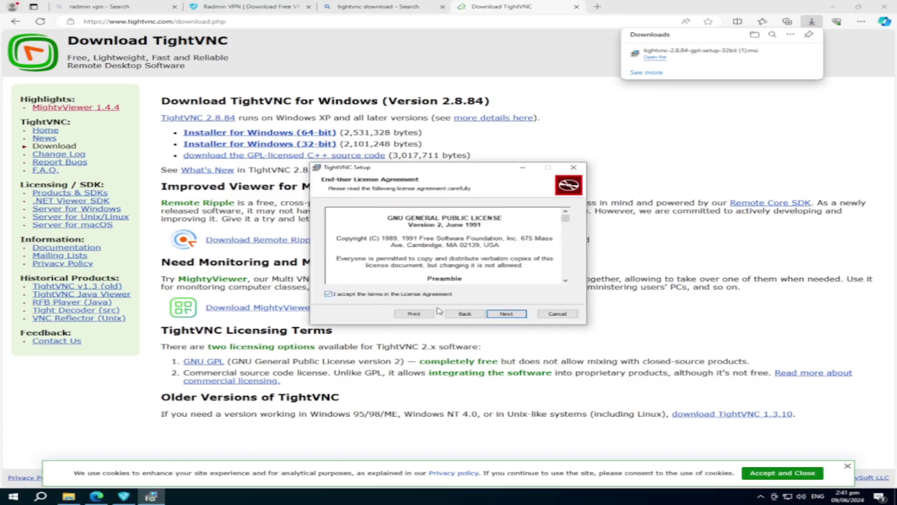
Step: Install TightVNC with the Typical setup type
click(505, 313)
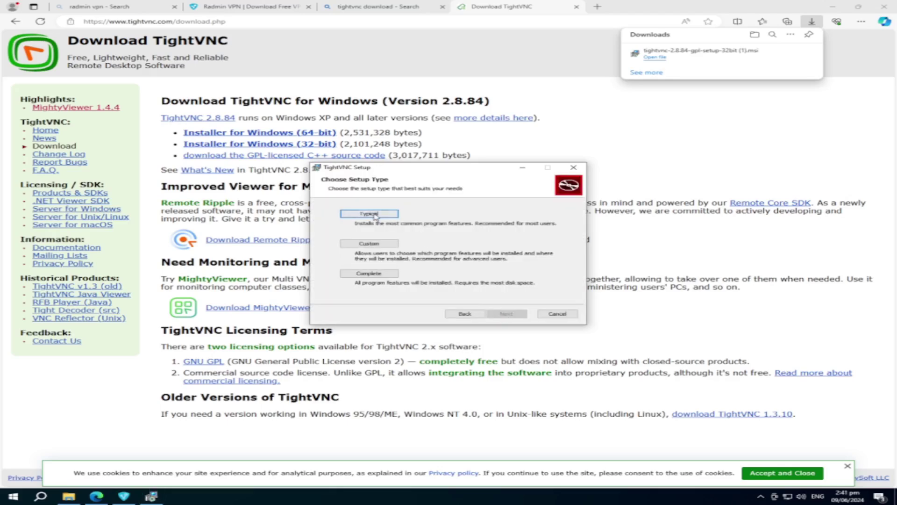
click(369, 214)
click(507, 313)
click(487, 313)
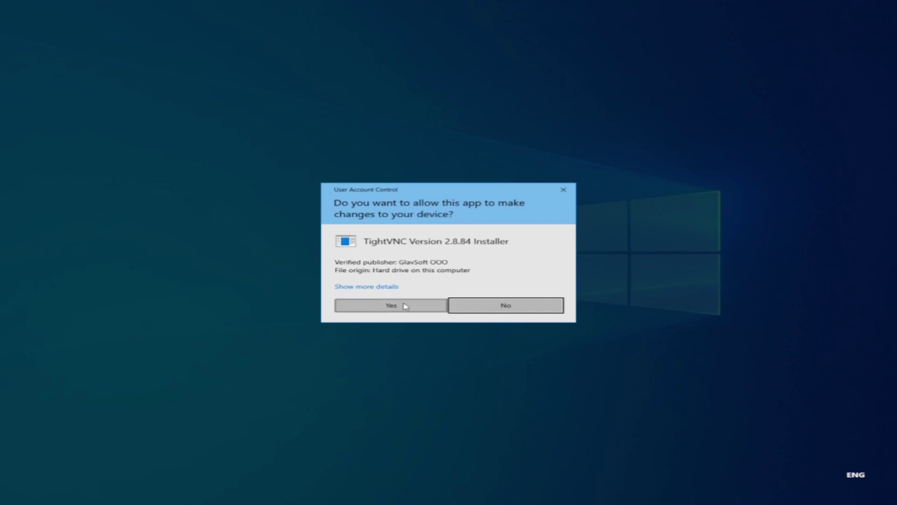
click(407, 305)
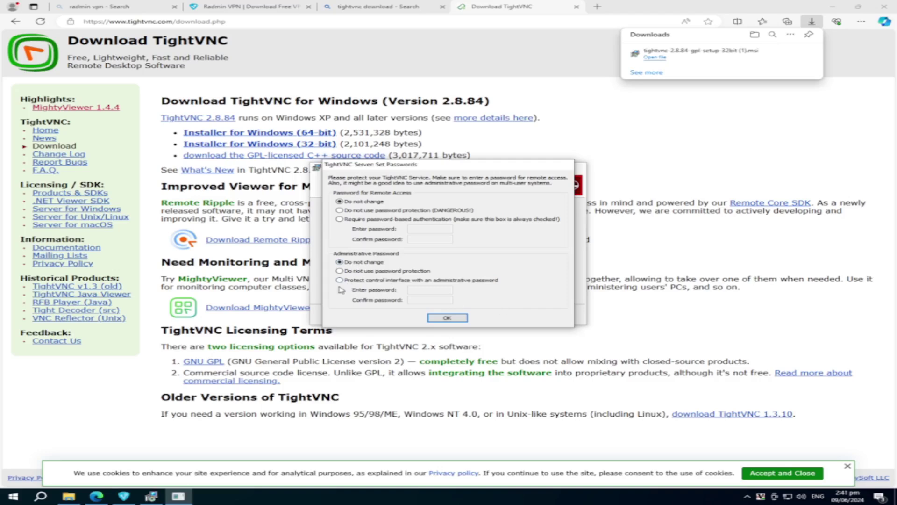
Step: Set a TightVNC remote-access password, finish setup, then close downloads and minimize Edge
click(351, 219)
click(426, 229)
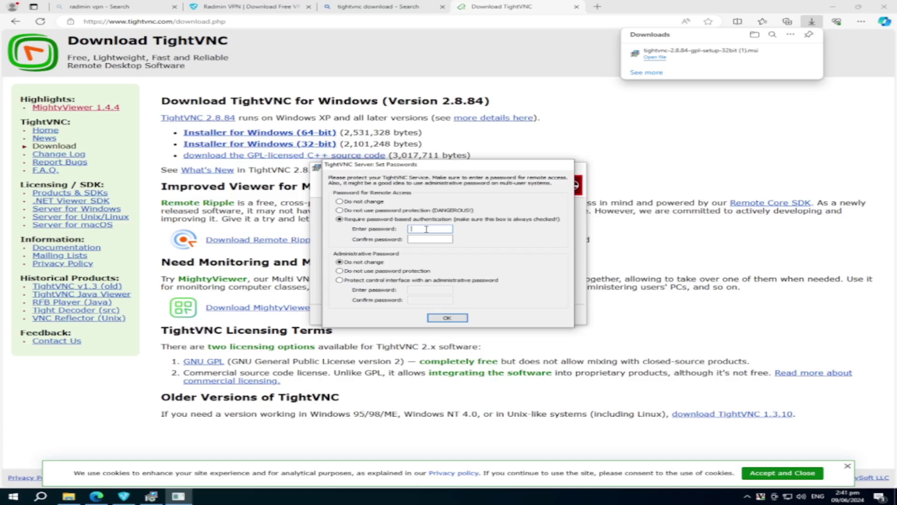
text(11)
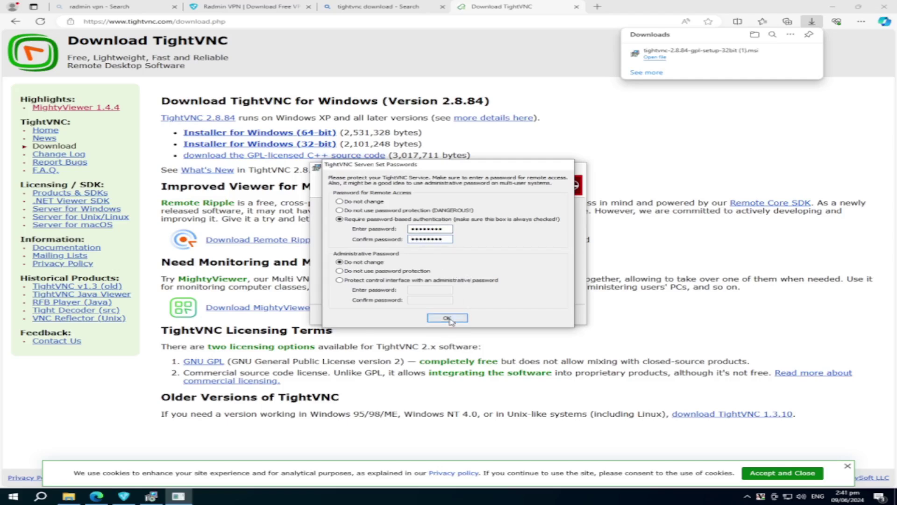
click(461, 317)
click(511, 314)
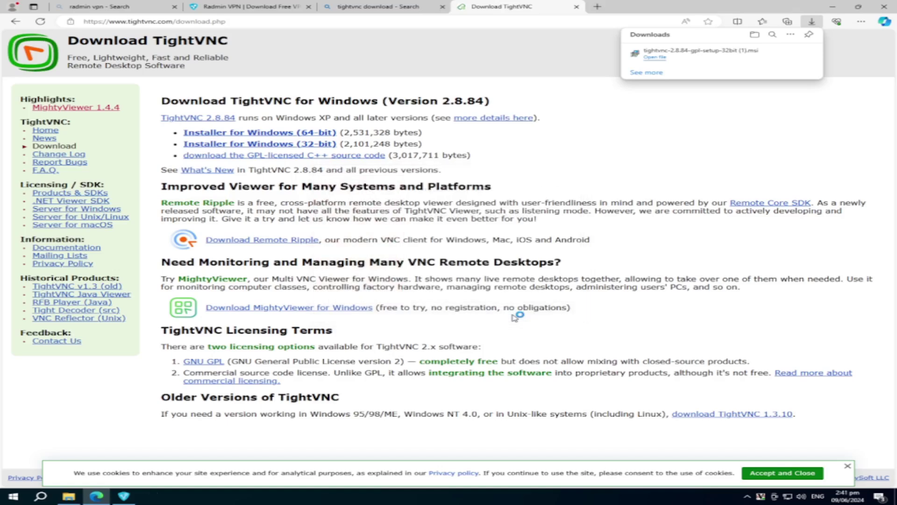
click(831, 9)
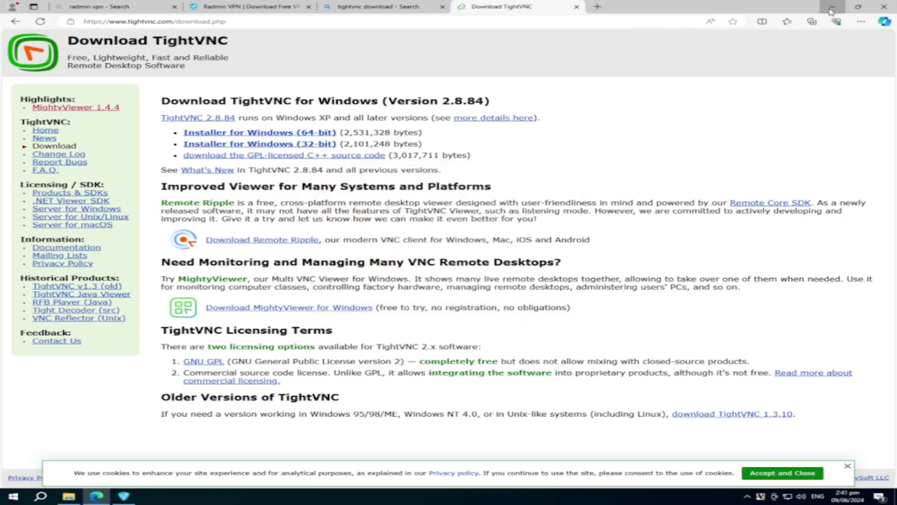
click(831, 10)
Step: Join the ErvsITHomeLab network with its password and centre the Radmin VPN window
click(704, 120)
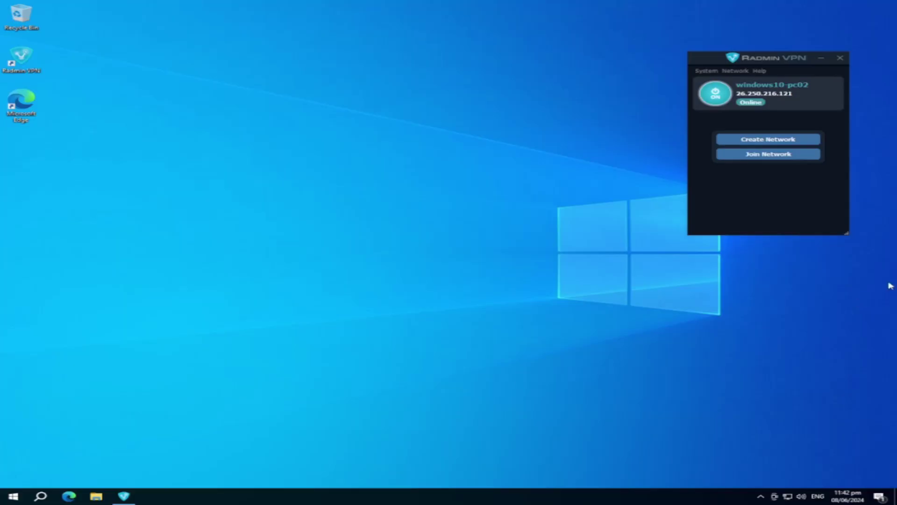
click(754, 156)
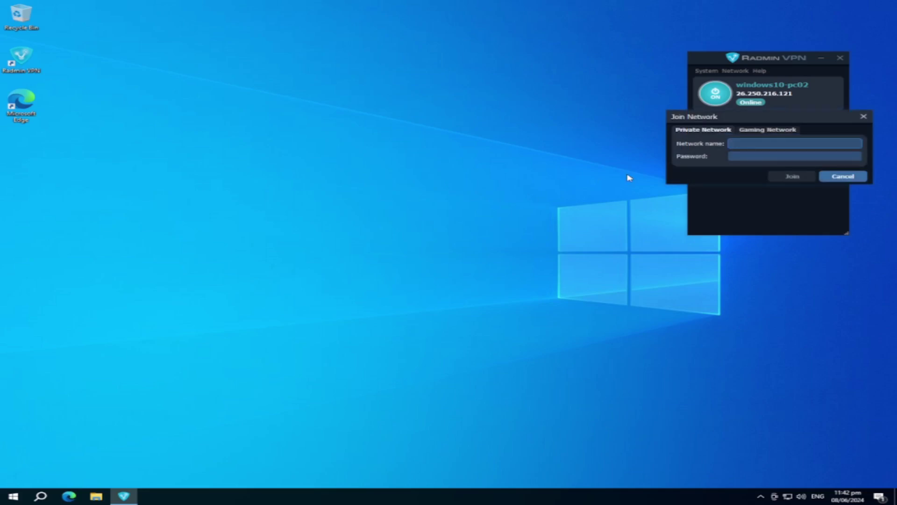
text(ER)
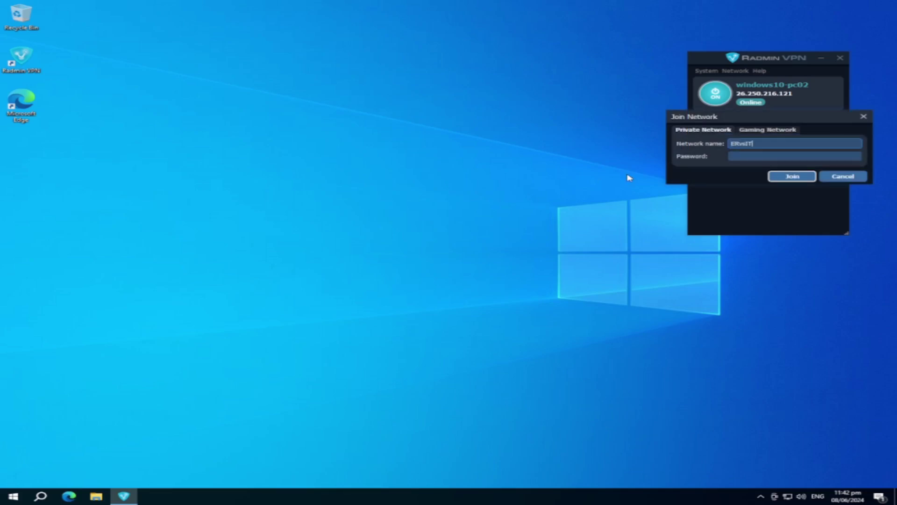
text(vsIT)
key(BackSpace)
key(BackSpace)
key(Tab)
text(*************)
key(Return)
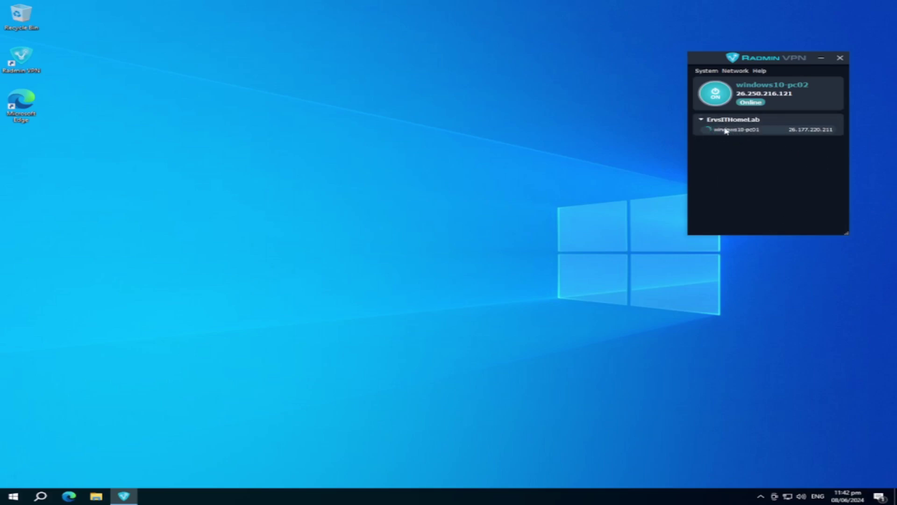
drag(713, 62, 423, 159)
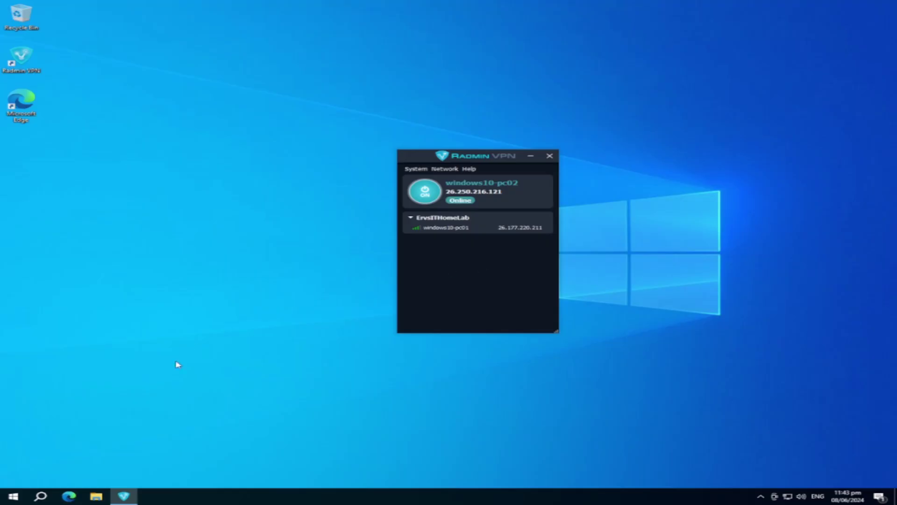
Step: Launch TightVNC Viewer from a Start search for 'tight'
click(13, 496)
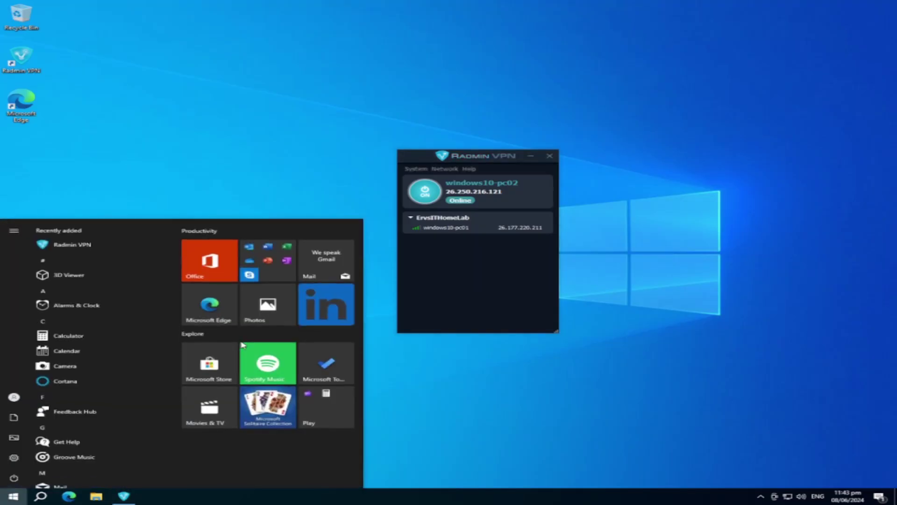
text(tight)
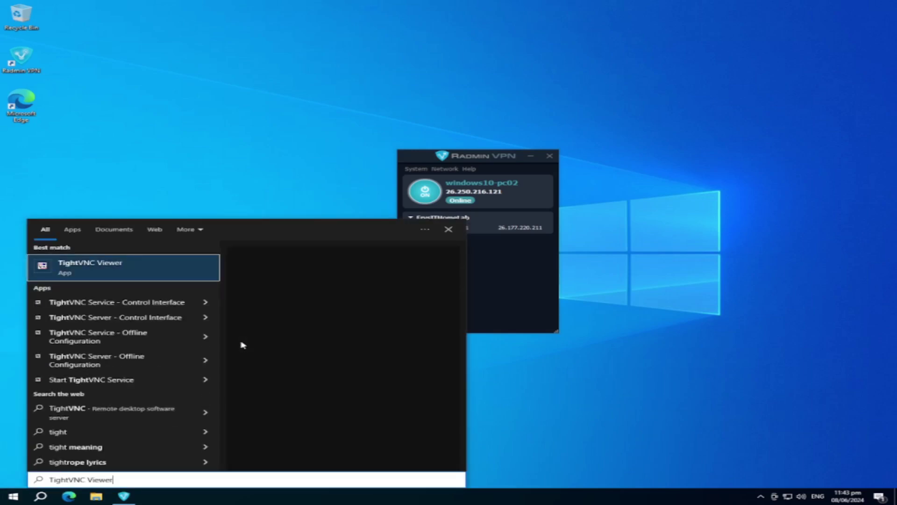
click(145, 272)
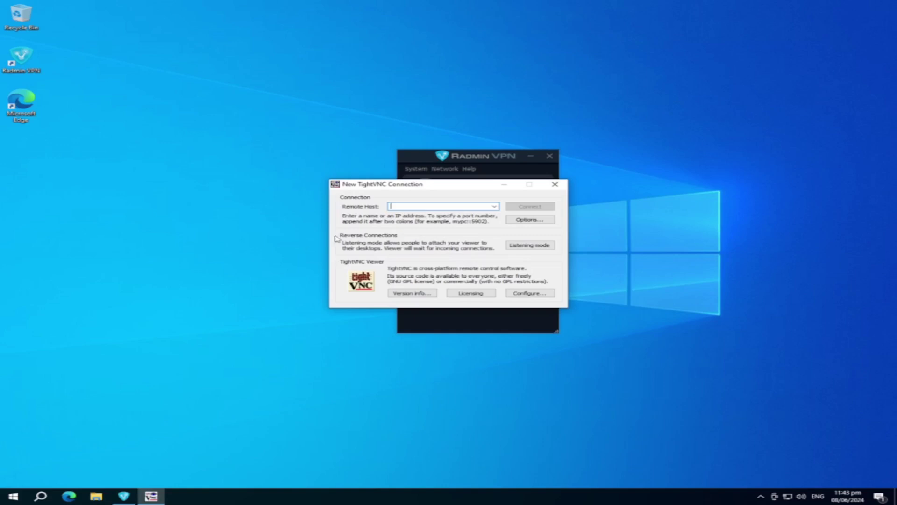
drag(396, 183, 75, 270)
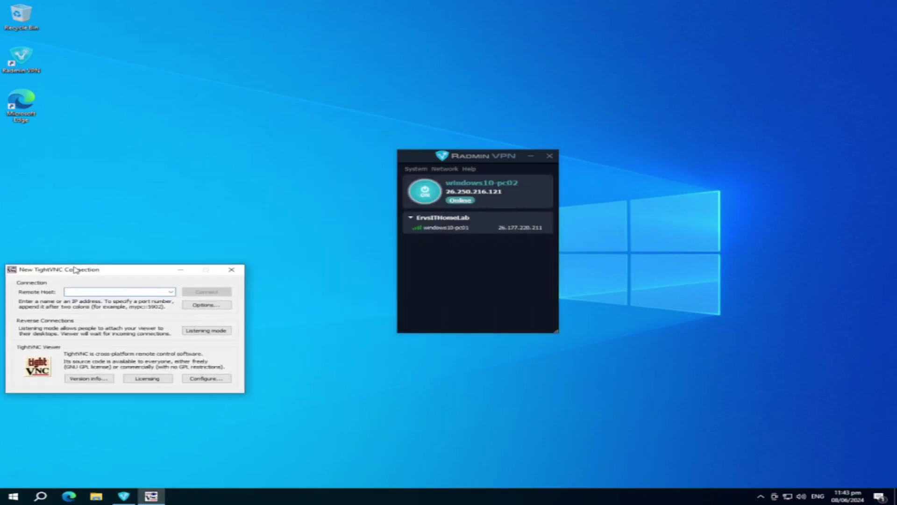
Step: Connect to windows10-pc01's copied IP 26.177.220.211 and enter the VNC password
right_click(502, 228)
click(513, 233)
click(95, 291)
key(ctrl+v)
key(Return)
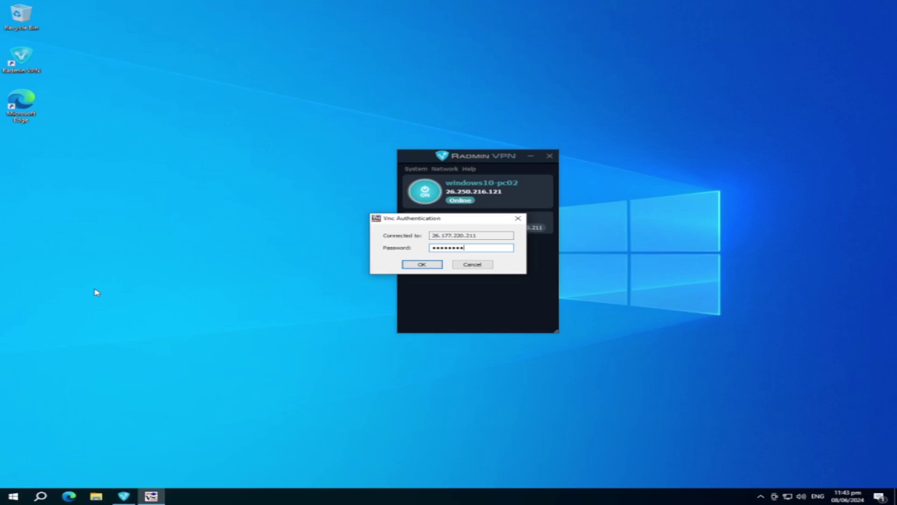
key(BackSpace)
key(BackSpace)
key(BackSpace)
key(BackSpace)
key(BackSpace)
key(BackSpace)
key(BackSpace)
key(BackSpace)
key(BackSpace)
key(BackSpace)
key(BackSpace)
key(BackSpace)
key(BackSpace)
key(BackSpace)
key(BackSpace)
text(********)
key(Return)
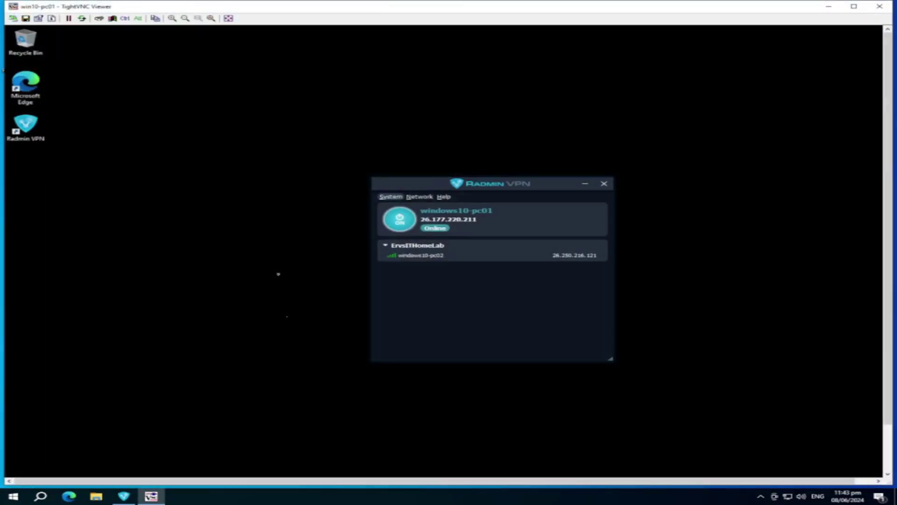
Step: Scale the remote desktop to fit and maximize the TightVNC Viewer window
drag(216, 7, 216, 54)
click(199, 64)
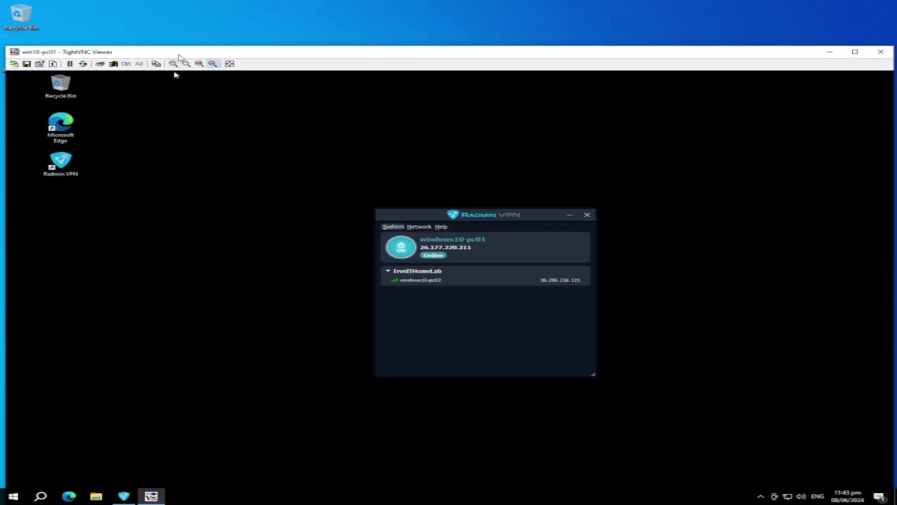
double_click(179, 52)
Step: Launch WordPad on the remote PC via a 'word' search, close it, and end the session
click(46, 480)
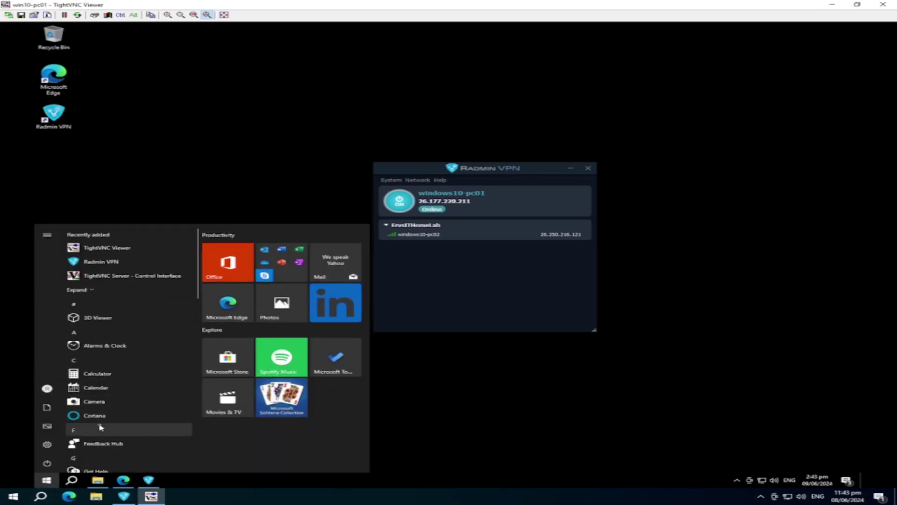
text(wor)
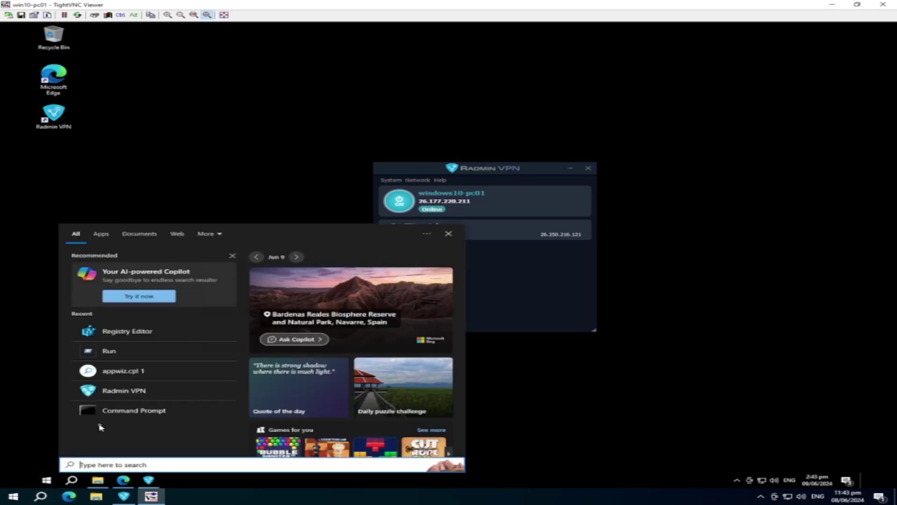
text(d)
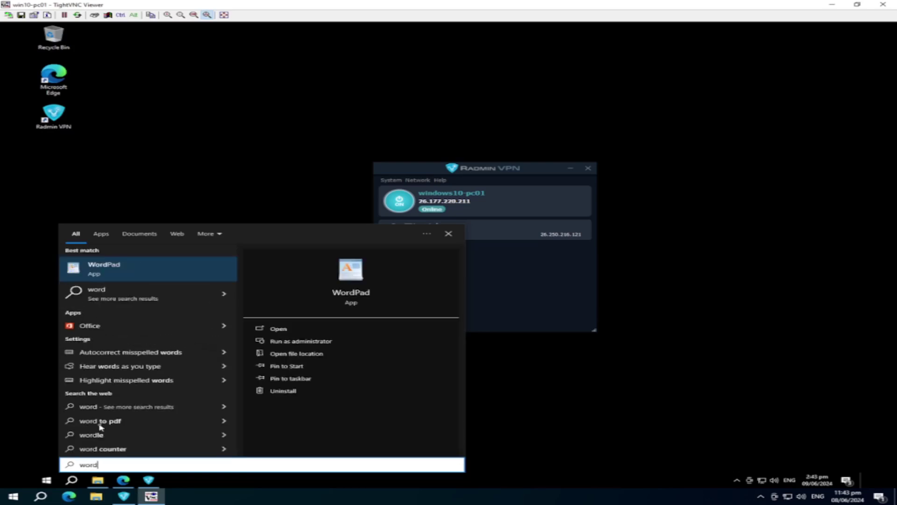
key(Return)
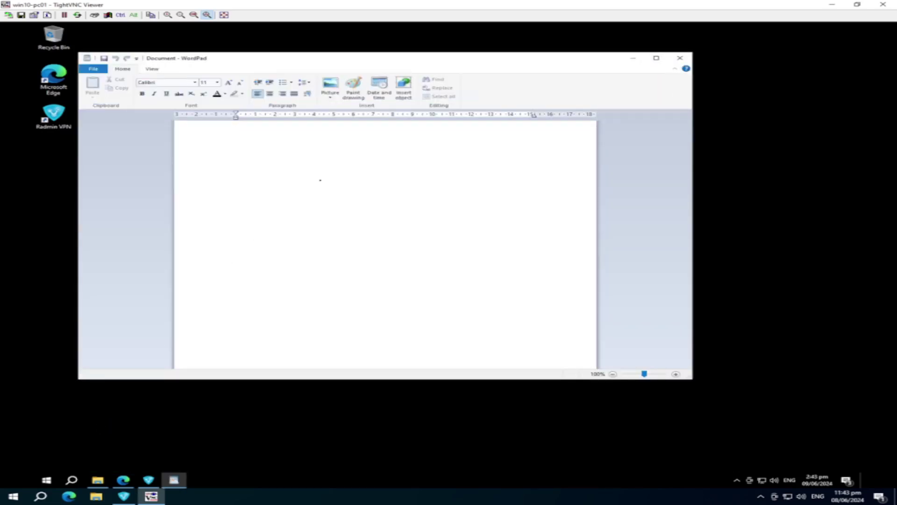
click(680, 58)
click(199, 316)
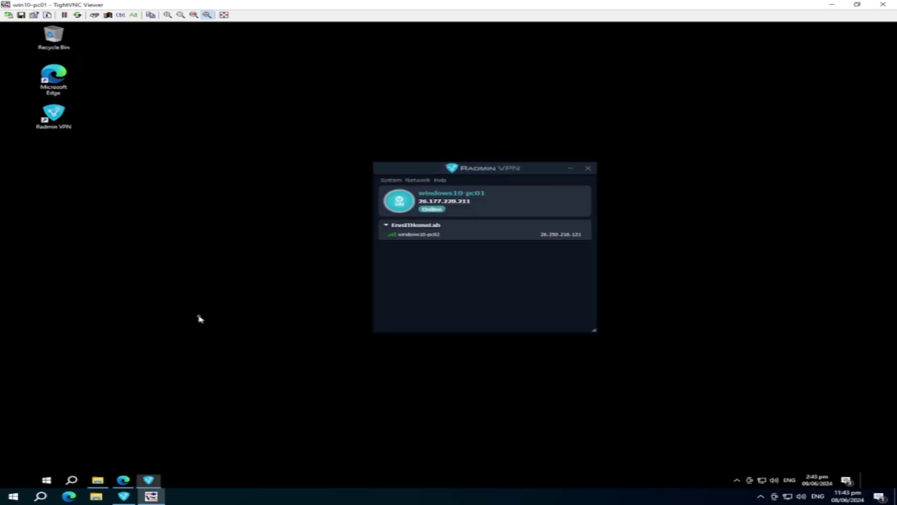
click(883, 4)
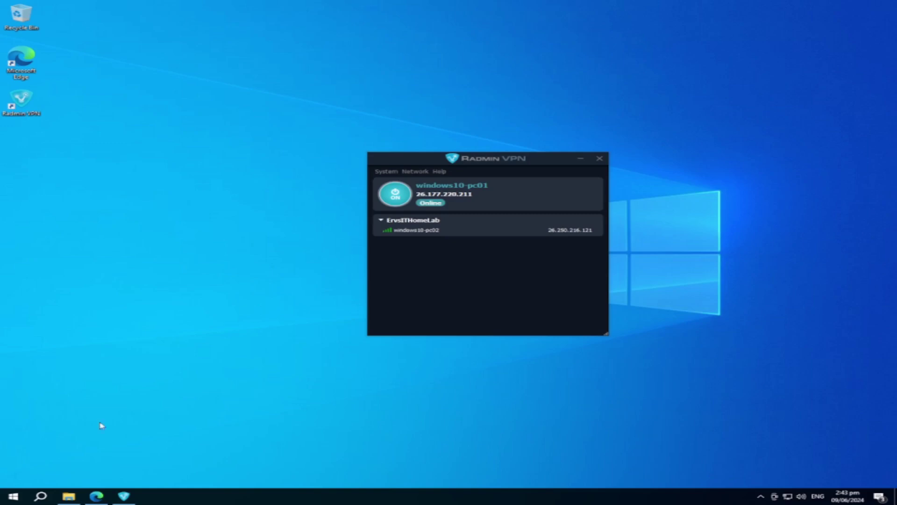
Step: Open File Explorer and navigate to This PC > Local Disk (C:)
click(75, 498)
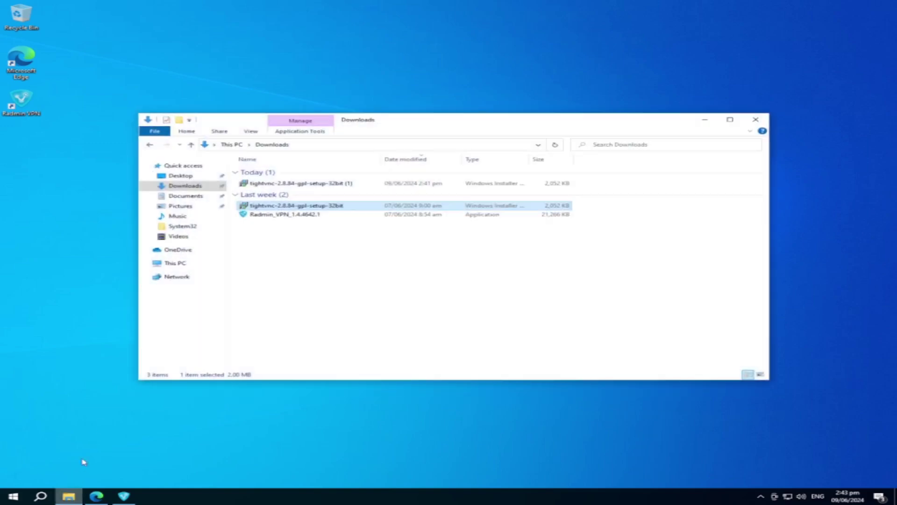
click(187, 263)
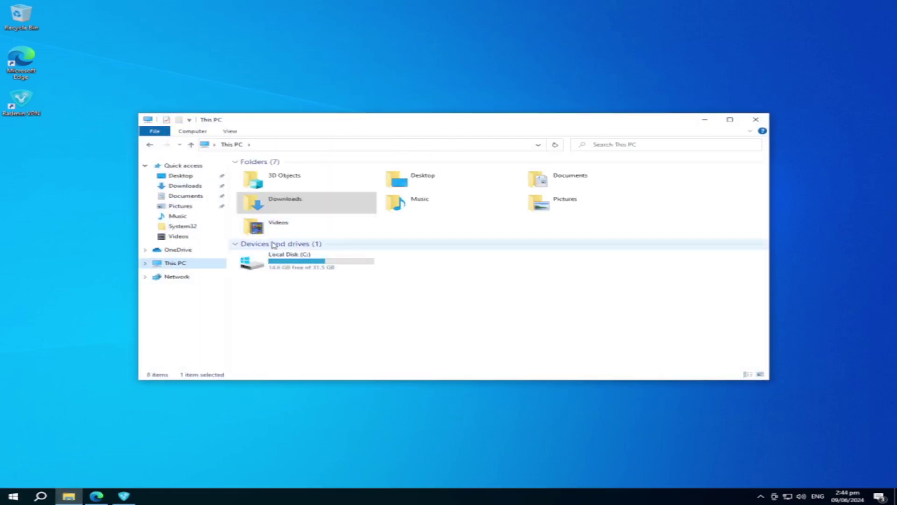
click(176, 197)
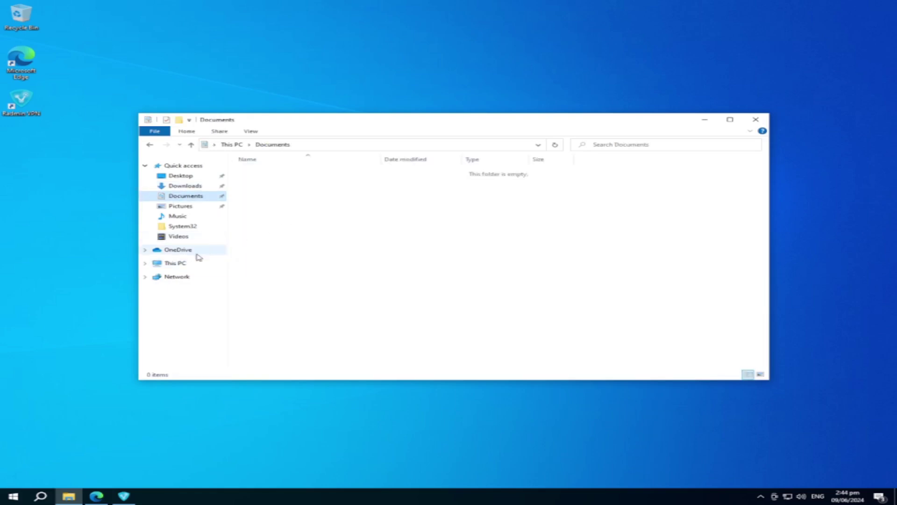
click(182, 265)
double_click(301, 267)
Step: Create a new folder in C: named SharedFolder-PC01
right_click(298, 248)
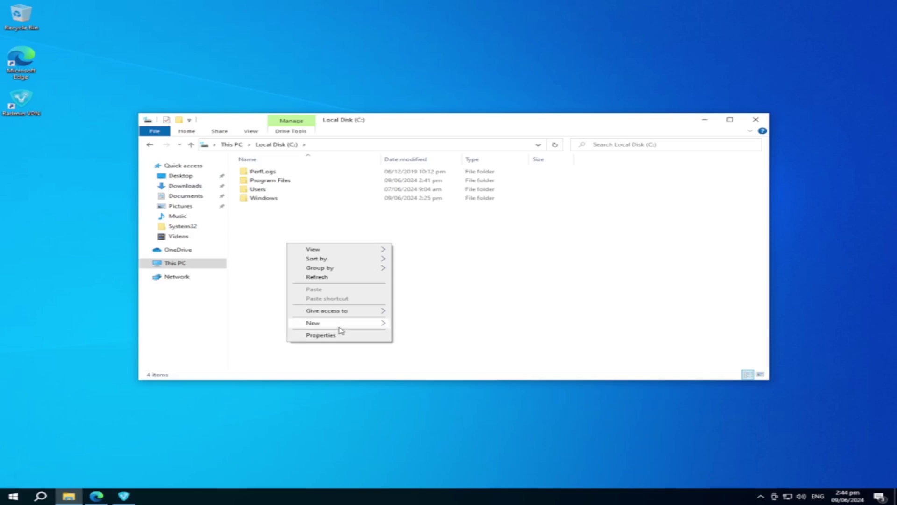
mouse_move(356, 323)
click(418, 323)
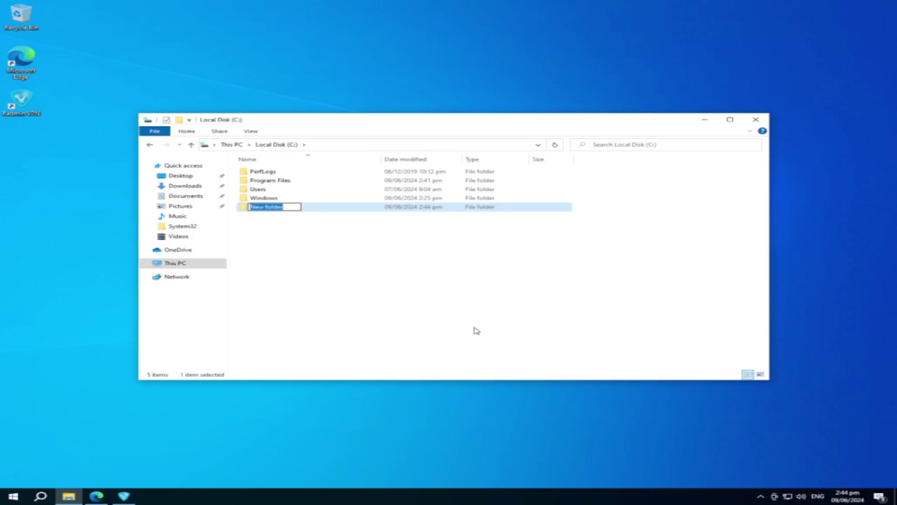
text(Wind)
key(BackSpace)
key(BackSpace)
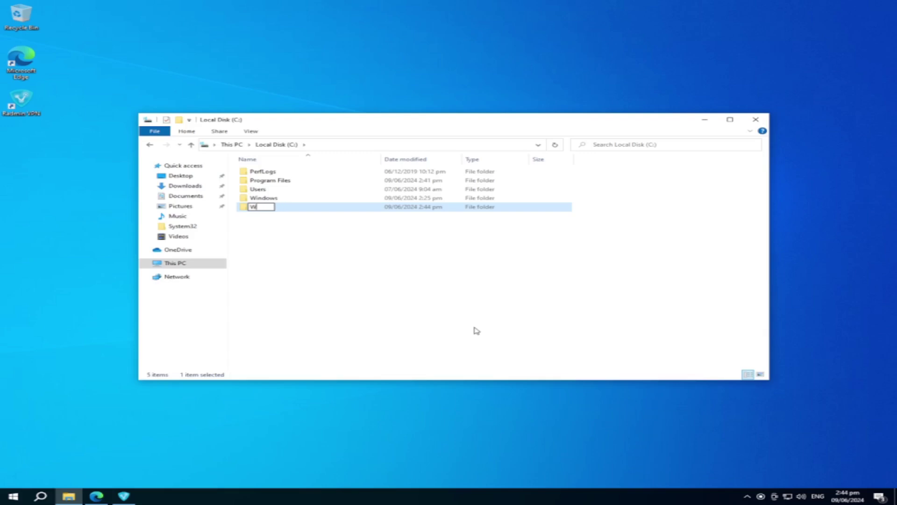
text(n10-PC0)
key(BackSpace)
key(BackSpace)
key(BackSpace)
key(BackSpace)
key(BackSpace)
key(BackSpace)
key(BackSpace)
key(BackSpace)
text(SharedFolder)
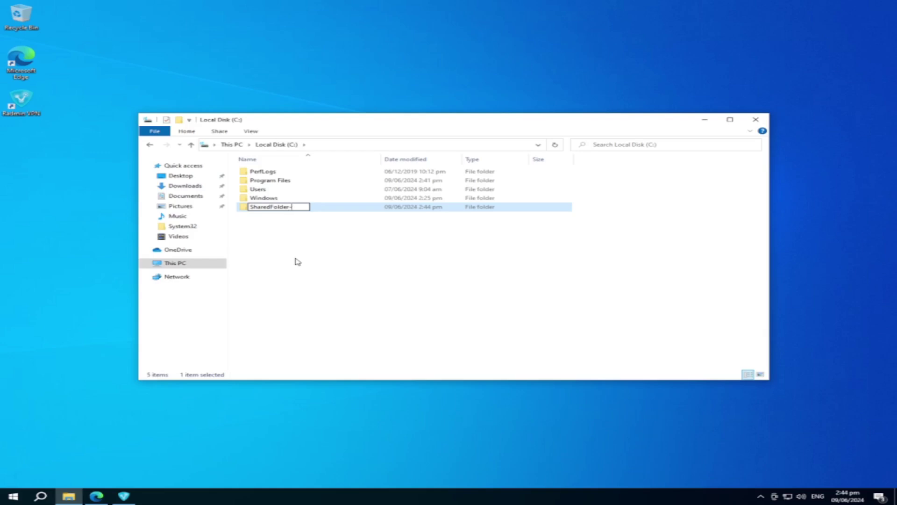
text(-PC01)
key(Return)
Step: Enable Advanced Sharing for SharedFolder-PC01 with the hidden share name SharedFolder-PC01$
right_click(285, 206)
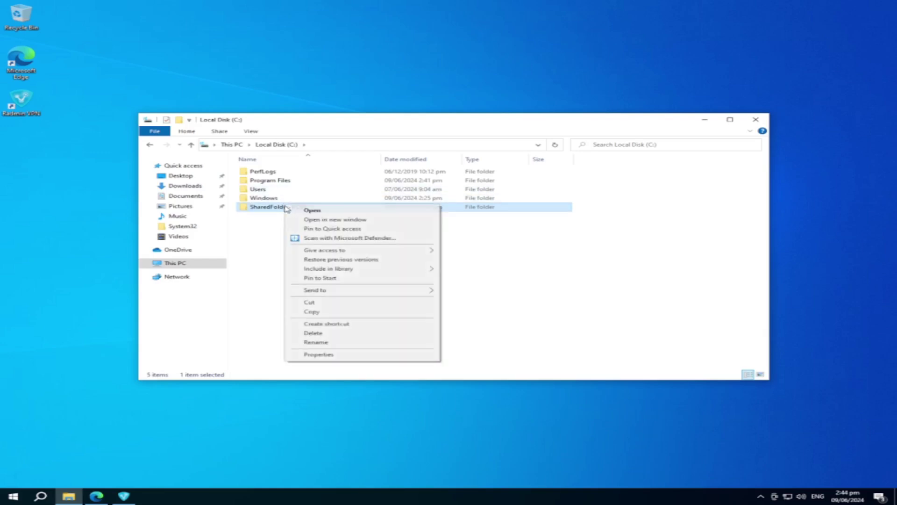
click(339, 357)
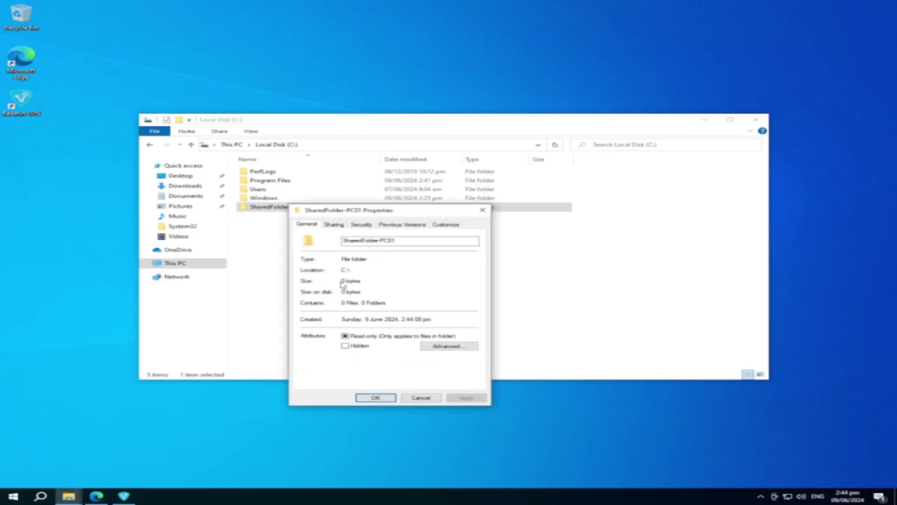
click(333, 225)
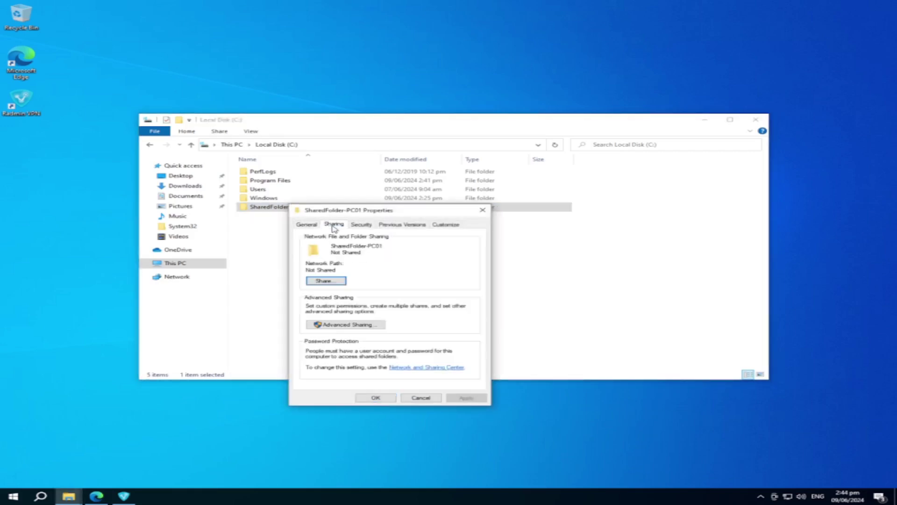
click(343, 325)
click(305, 239)
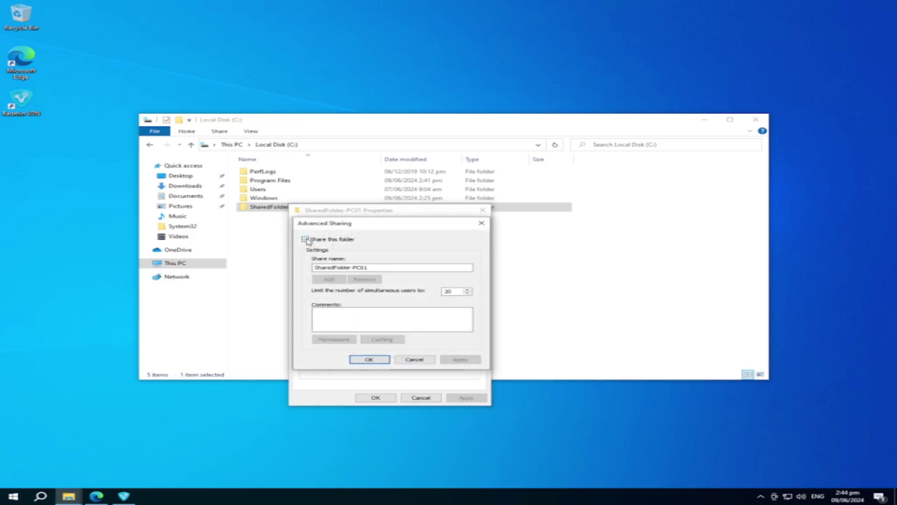
click(382, 269)
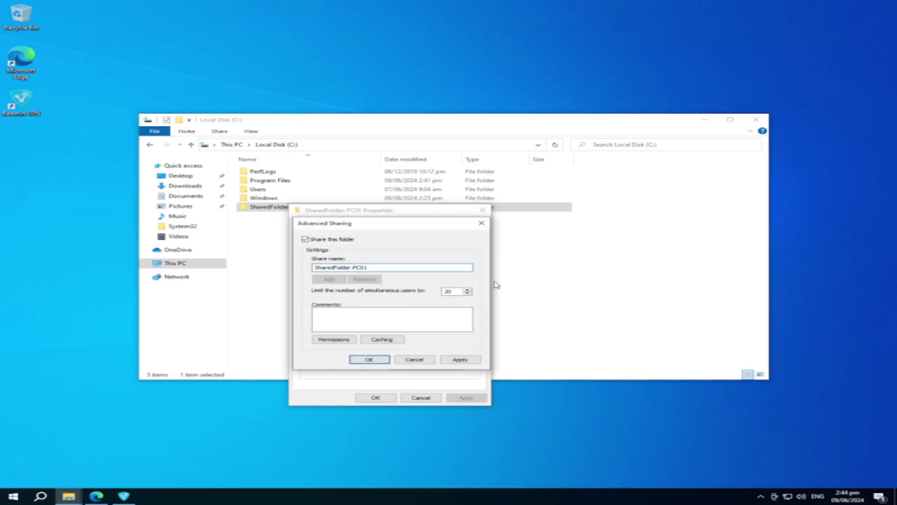
text($)
Step: Grant Everyone Full Control on the share and confirm all dialogs
click(330, 341)
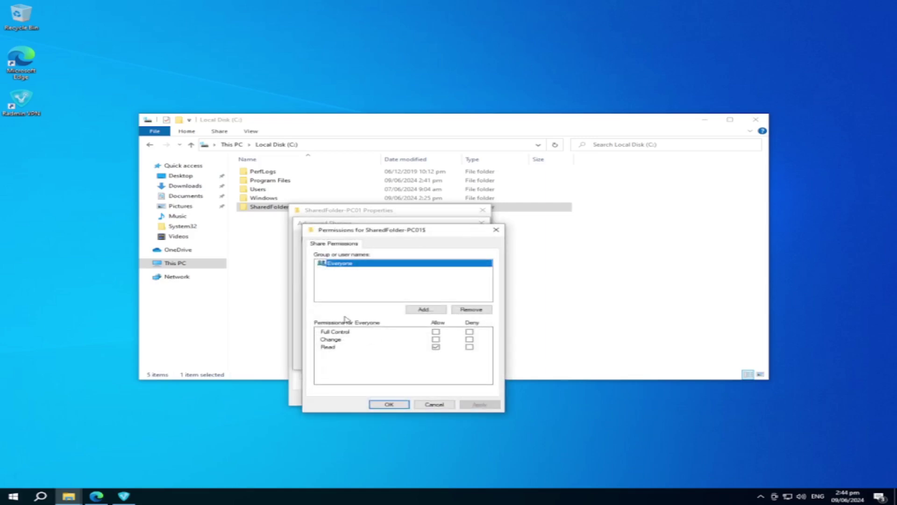
click(437, 332)
click(482, 404)
click(372, 405)
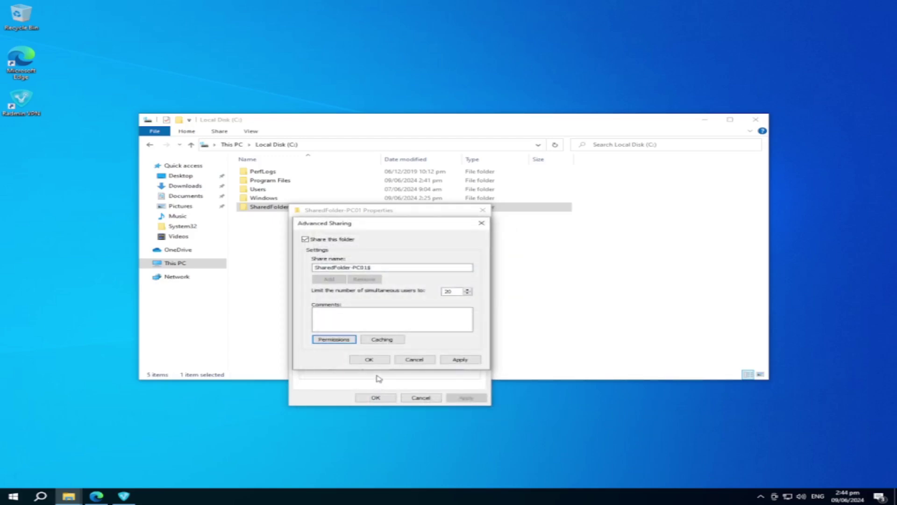
click(370, 359)
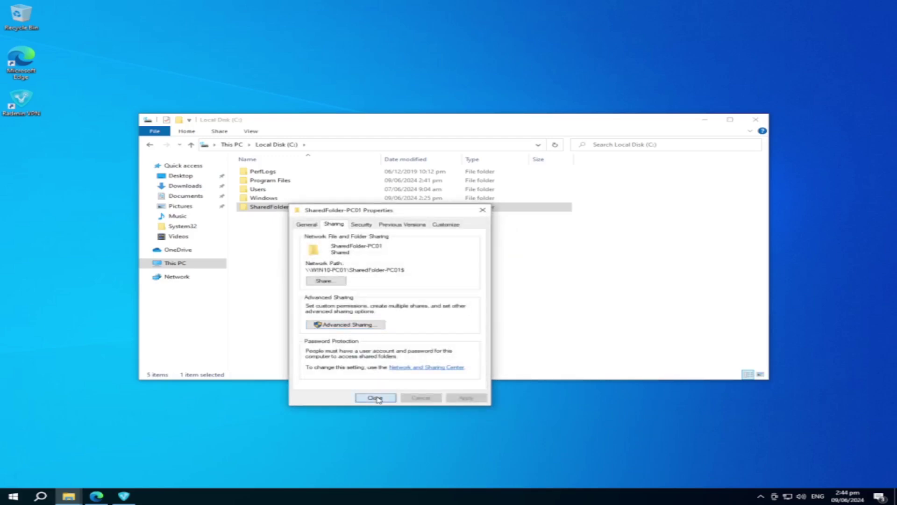
click(374, 396)
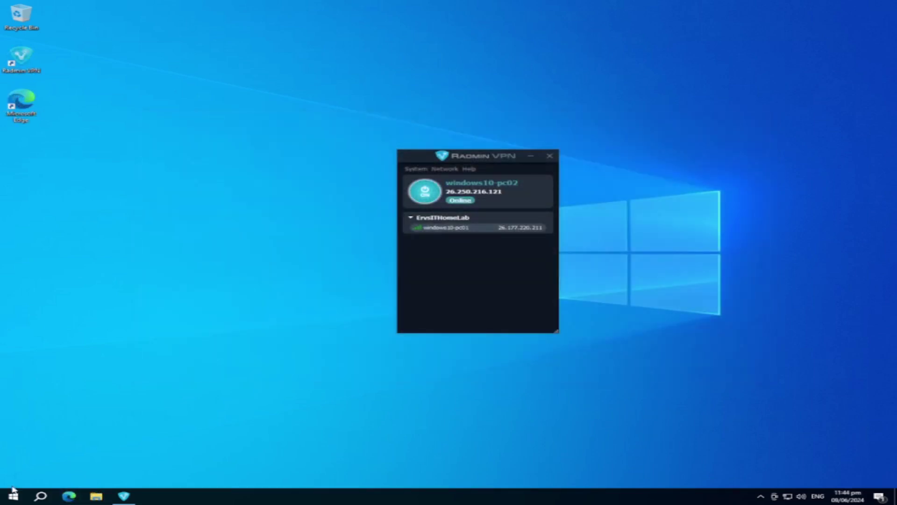
Step: Run a typed network path entry from the Start menu
click(13, 495)
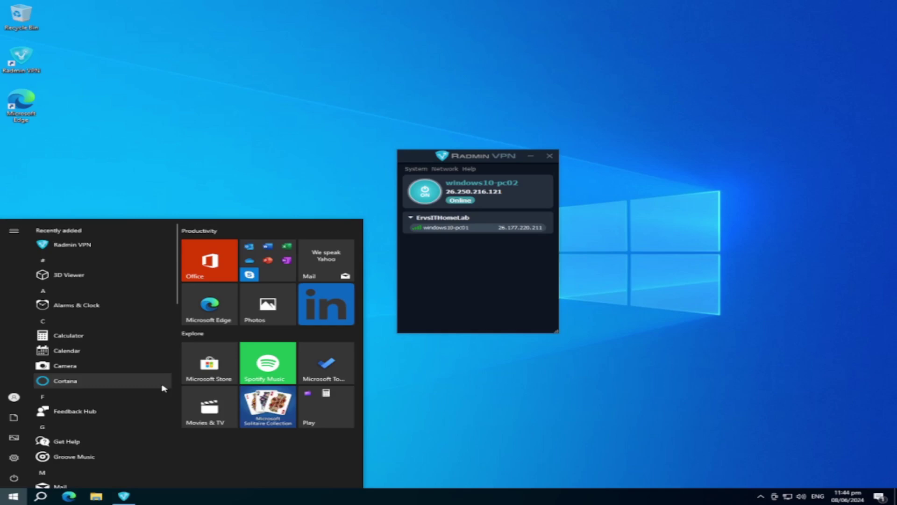
text(W)
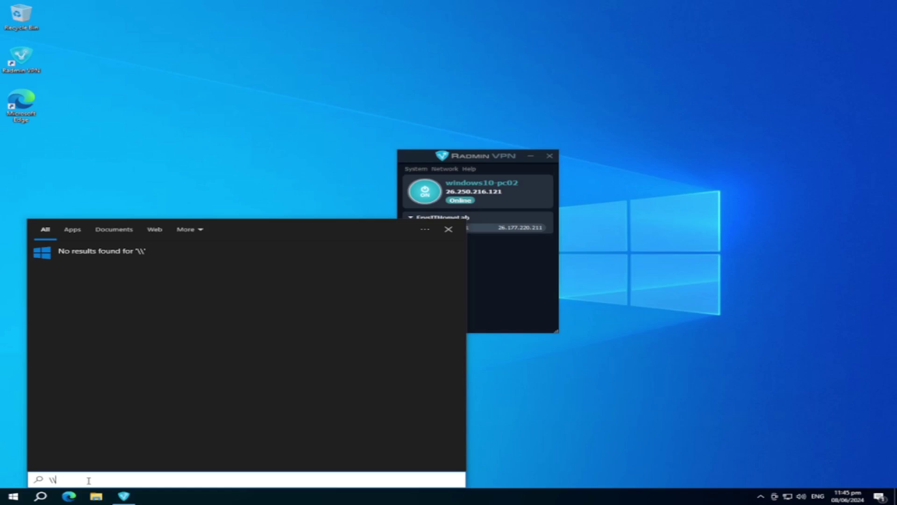
text(wind)
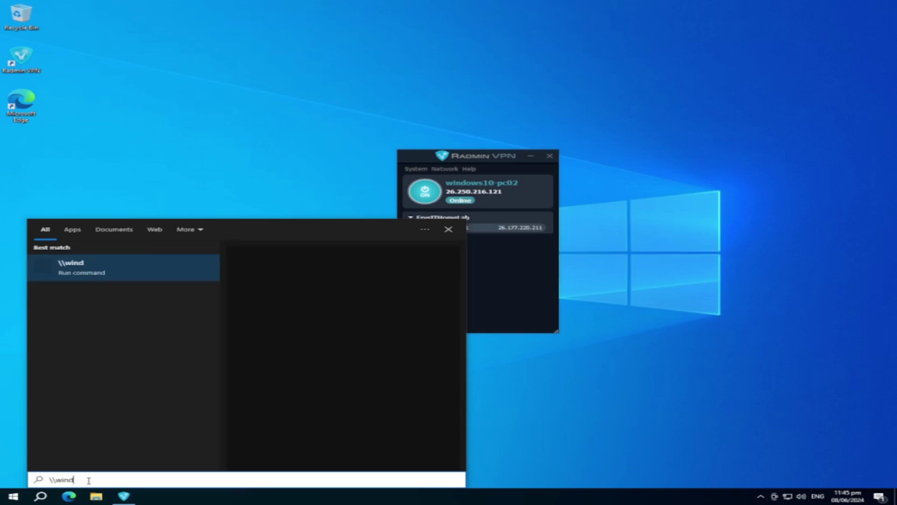
key(Return)
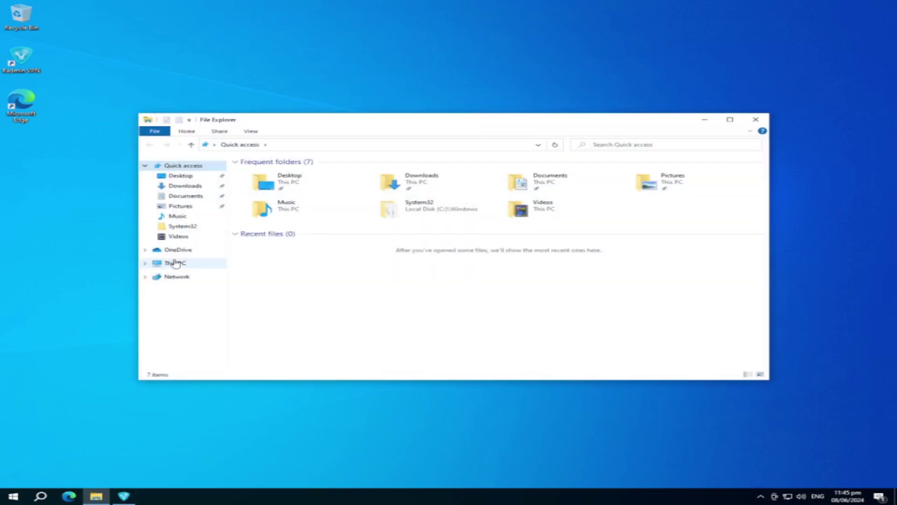
Step: Show This PC's About information and maximize the Settings window
right_click(173, 263)
click(209, 369)
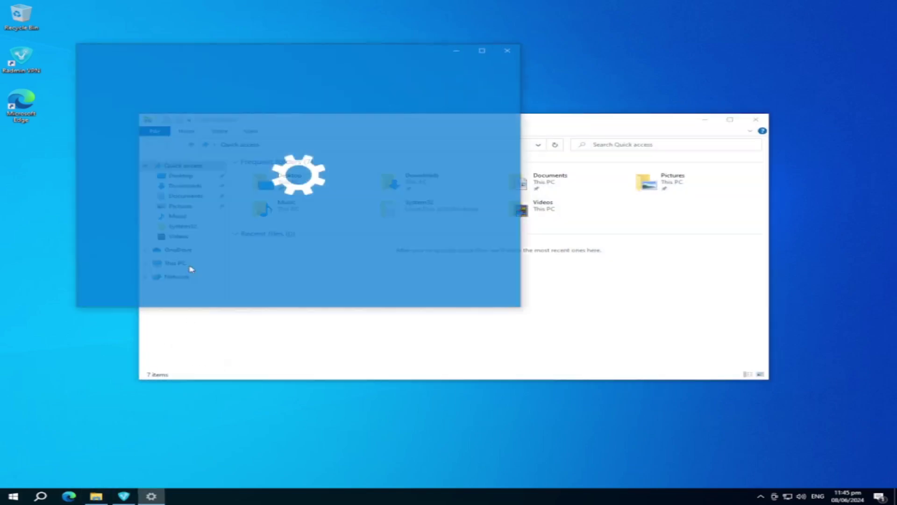
scroll(318, 234, down, 5)
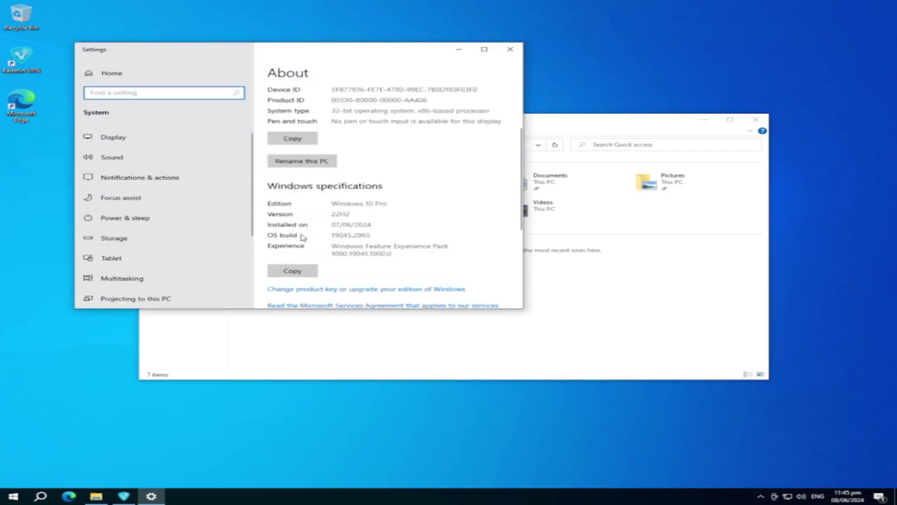
scroll(347, 194, up, 5)
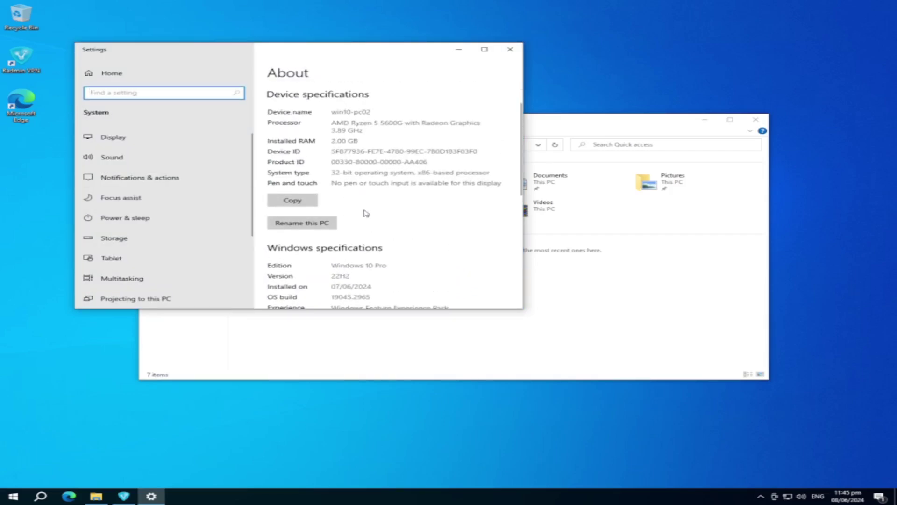
click(485, 49)
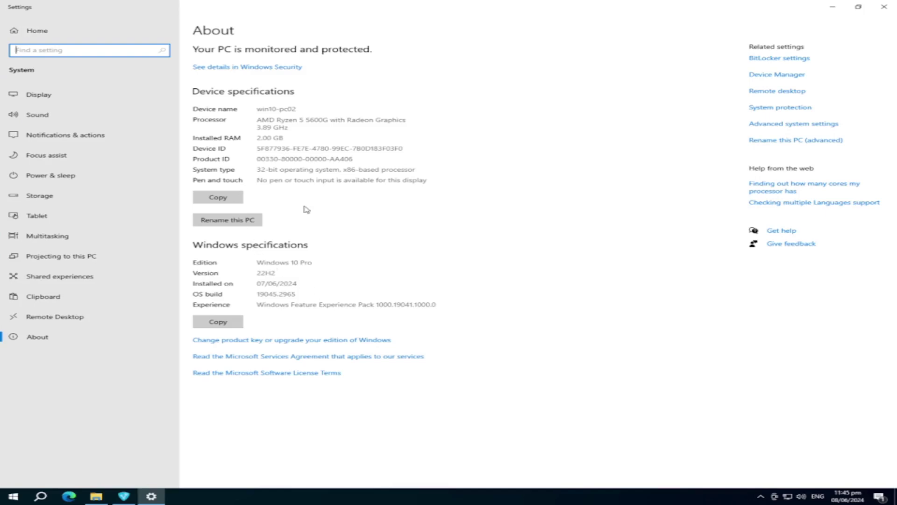
Step: Open the Computer Name/Domain Changes dialog showing win10-pc02 in workgroup WORKGROUP
click(779, 123)
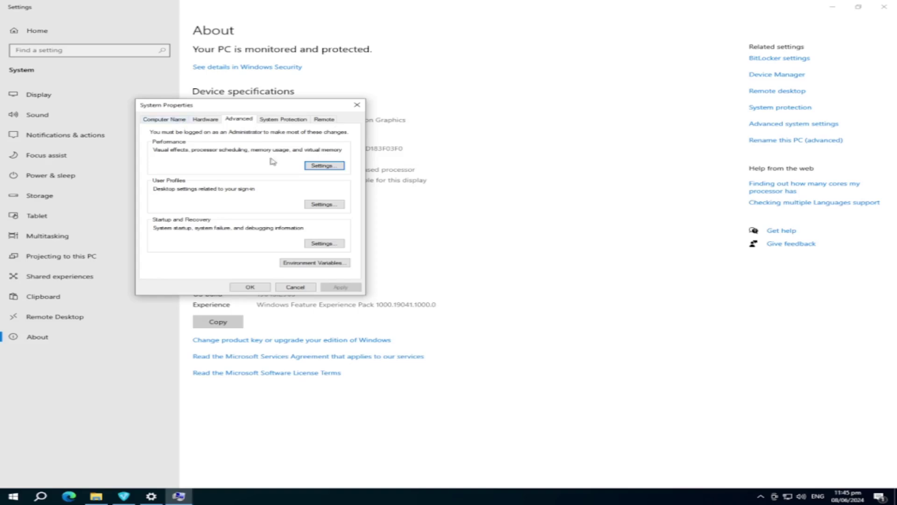
click(164, 119)
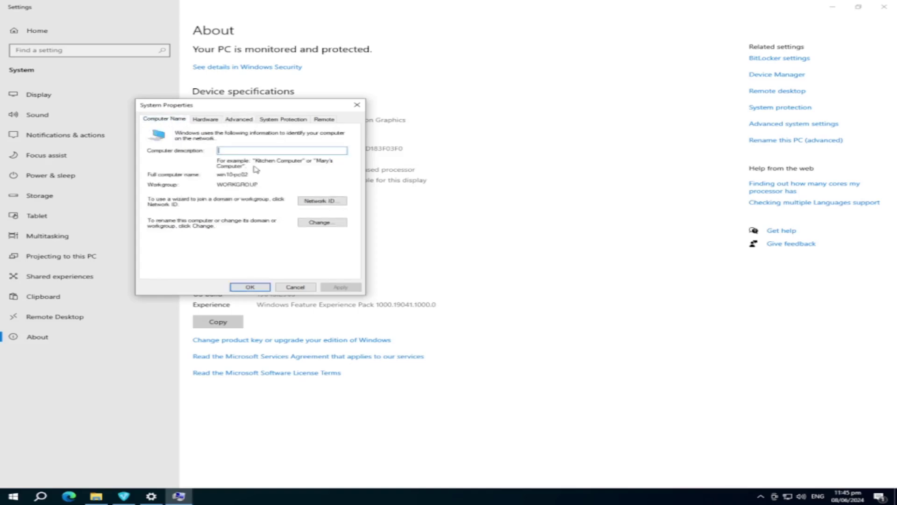
click(323, 225)
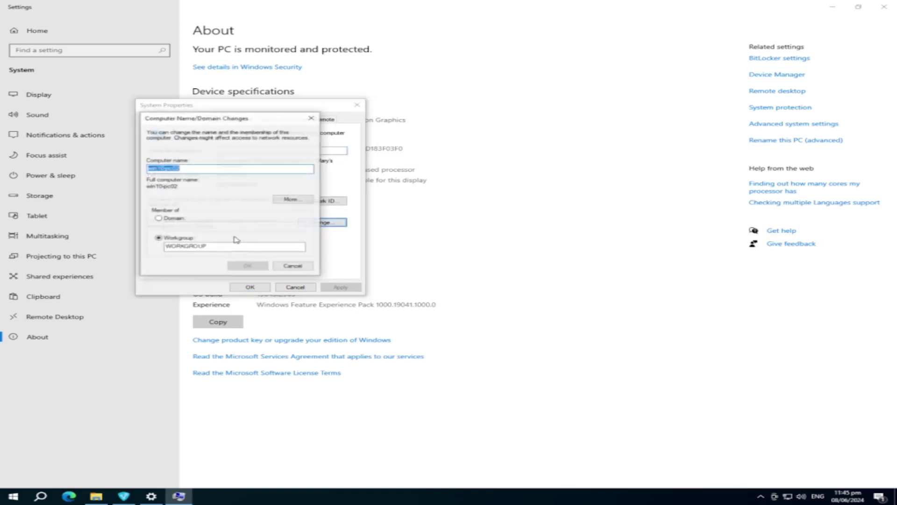
drag(226, 247, 154, 247)
click(223, 249)
Step: Launch Command Prompt with a cmd search from Start
click(13, 496)
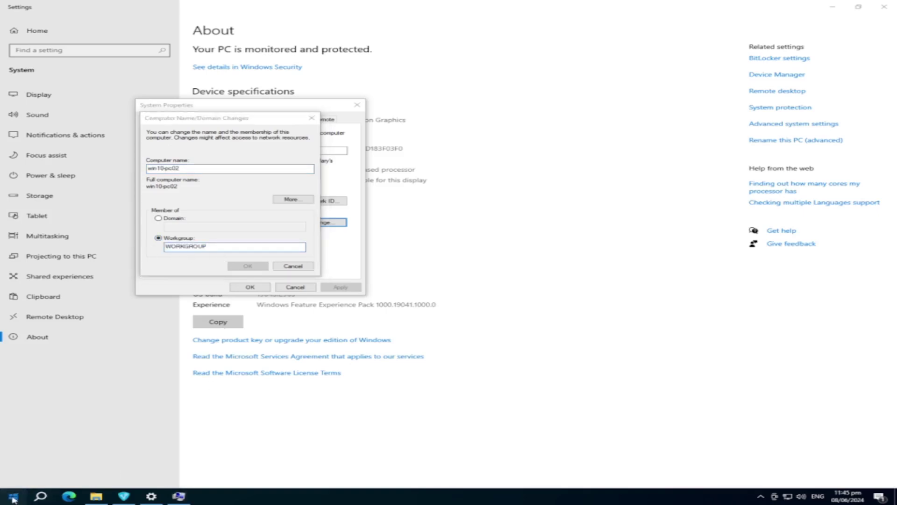
text(cmd)
key(Return)
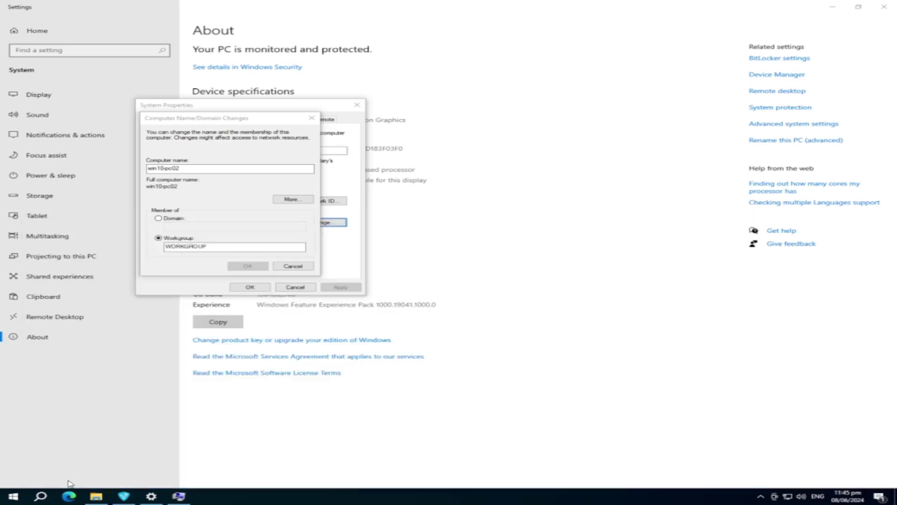
Step: Run ping win10-pc01 in Command Prompt and confirm replies with no packet loss
click(300, 248)
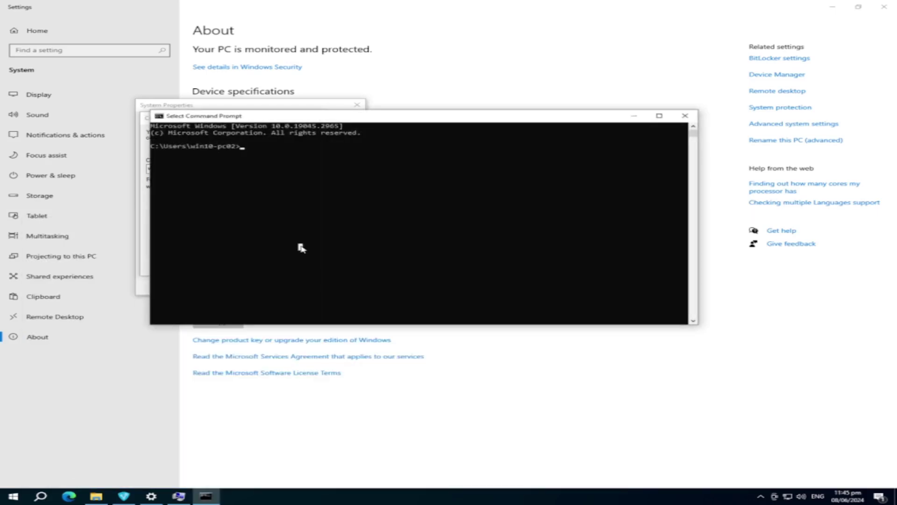
text(ping win10-pc01)
key(Return)
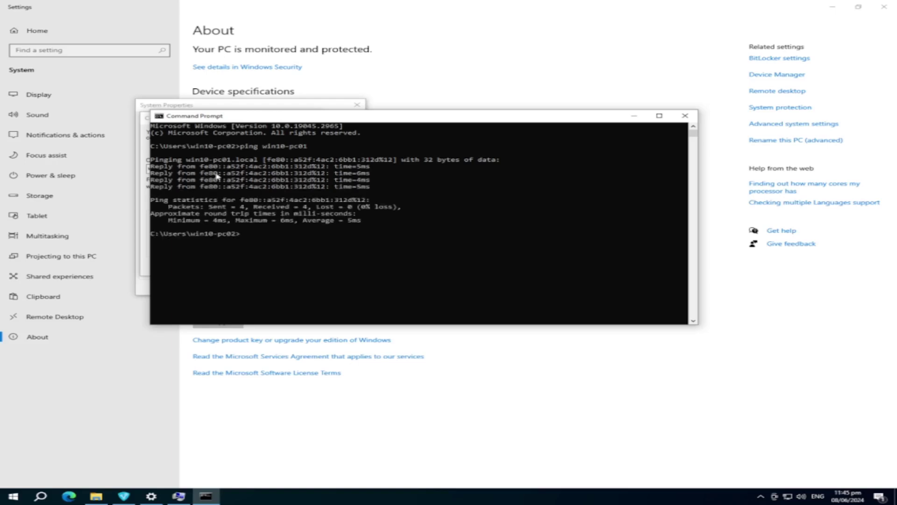
Step: Cancel the Computer Name dialogs and close System Properties, Settings and Command Prompt
click(179, 498)
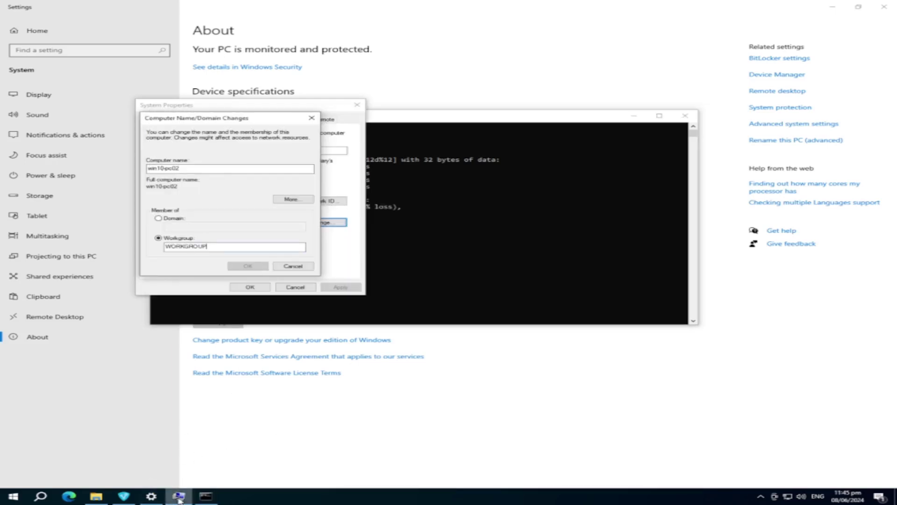
click(291, 266)
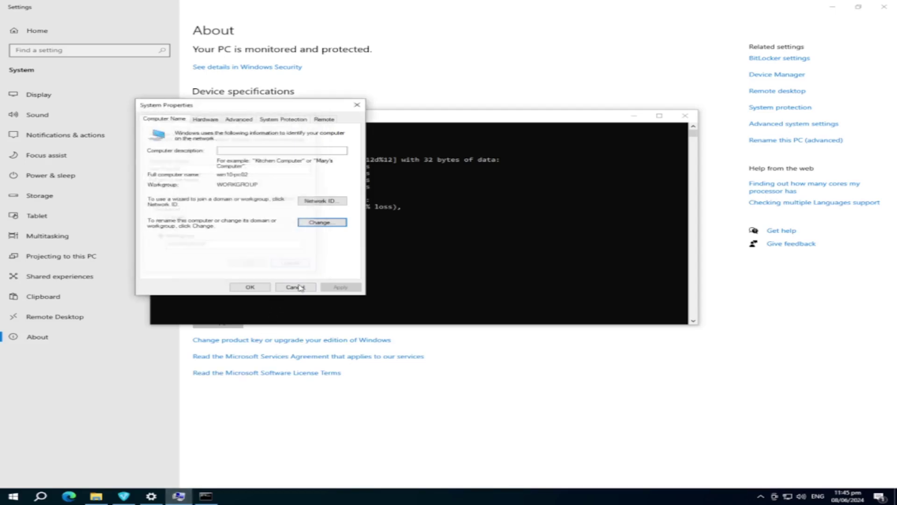
key(Escape)
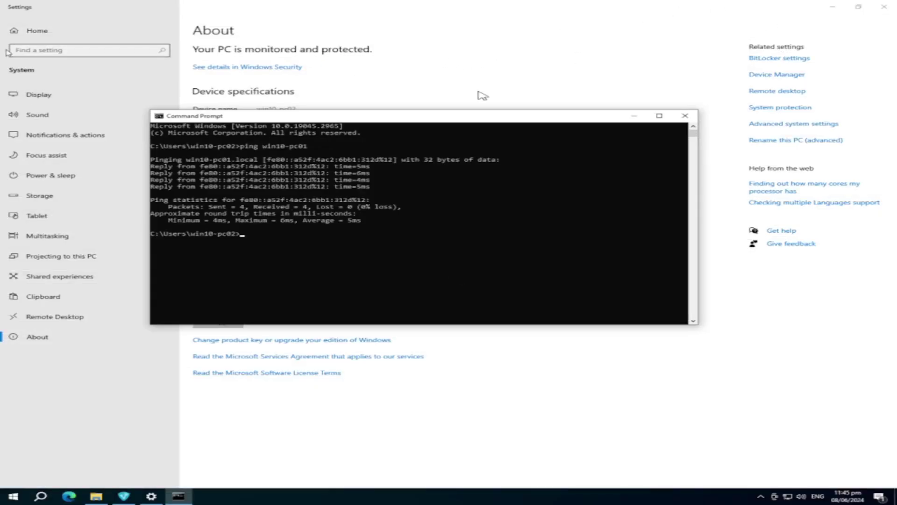
click(884, 7)
click(685, 117)
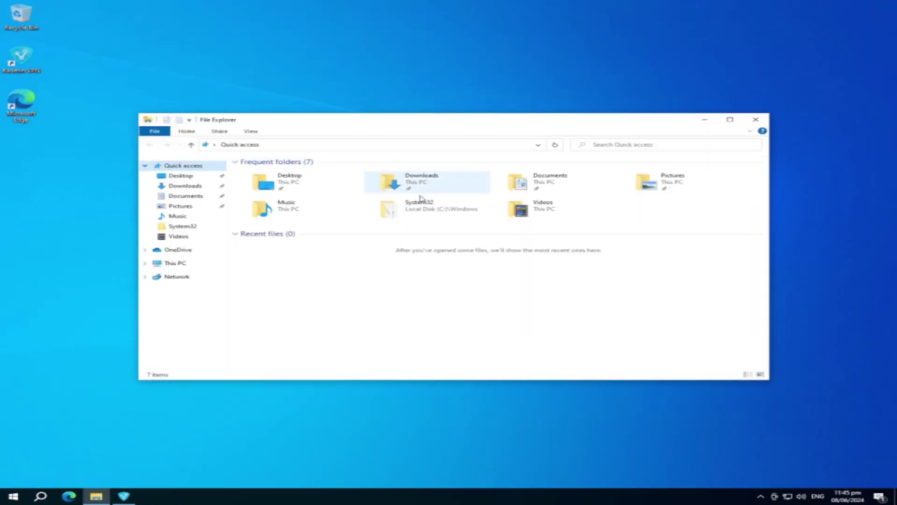
Step: Launch Run from the Start search and open \\win10-pc01
click(23, 498)
text(run)
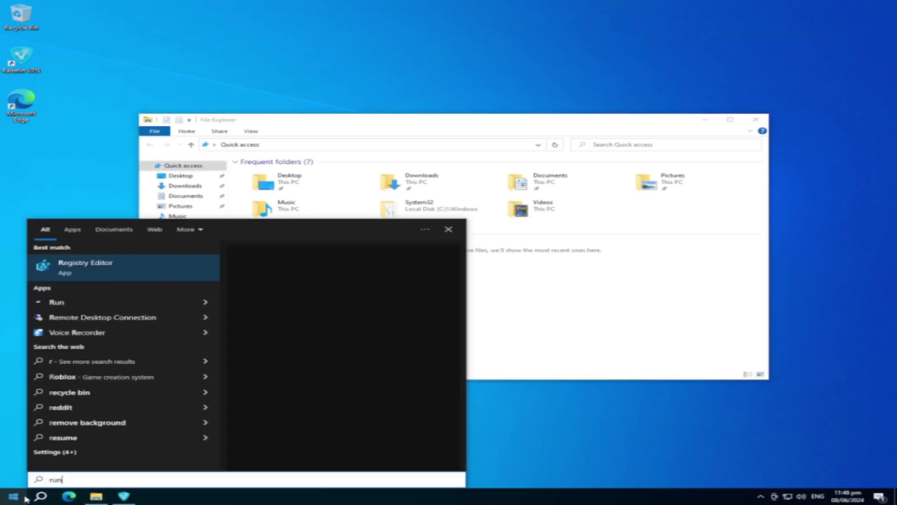
key(Return)
text(\)
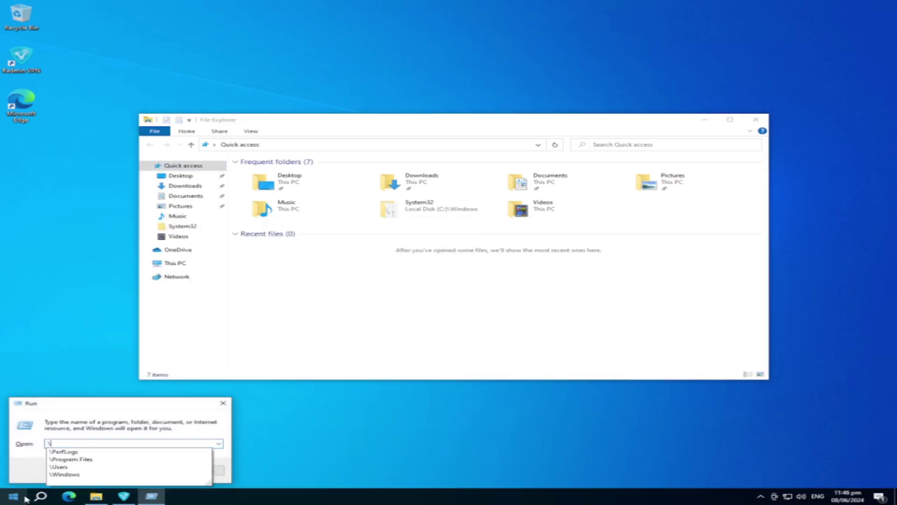
text(\win10-pc01)
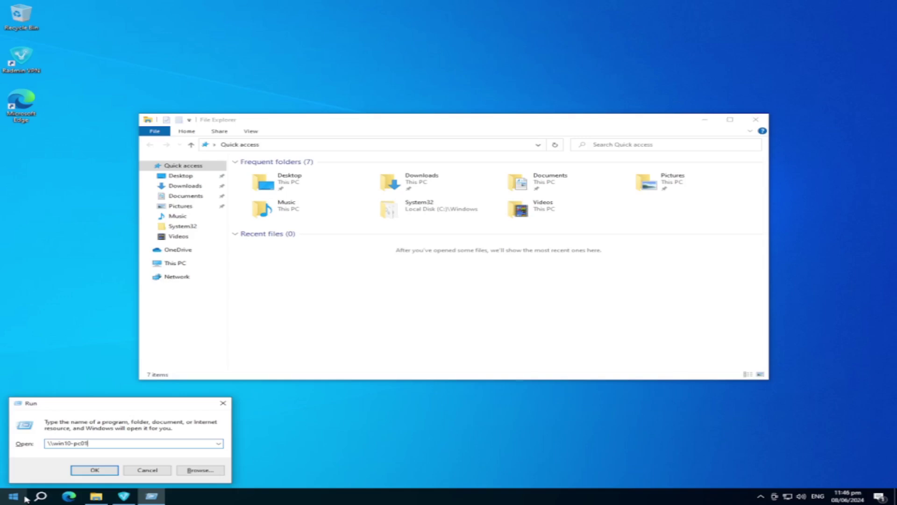
key(Return)
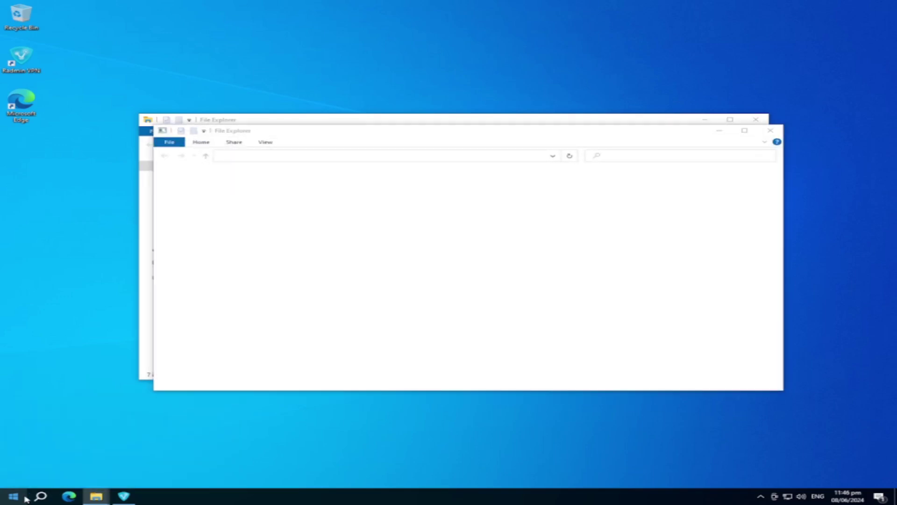
Step: Tick Remember my credentials in the win10-pc01 prompt and focus the user name field
click(45, 141)
click(81, 106)
click(105, 129)
click(97, 108)
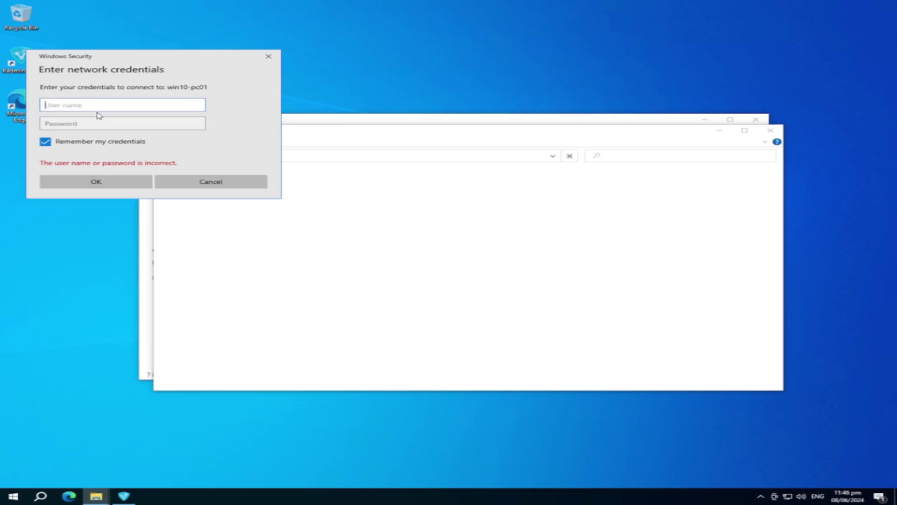
Step: Enter the win10-pc01 user name and password in Windows Security and submit them
click(88, 120)
click(80, 109)
text(w)
key(BackSpace)
click(107, 123)
text(•)
click(70, 181)
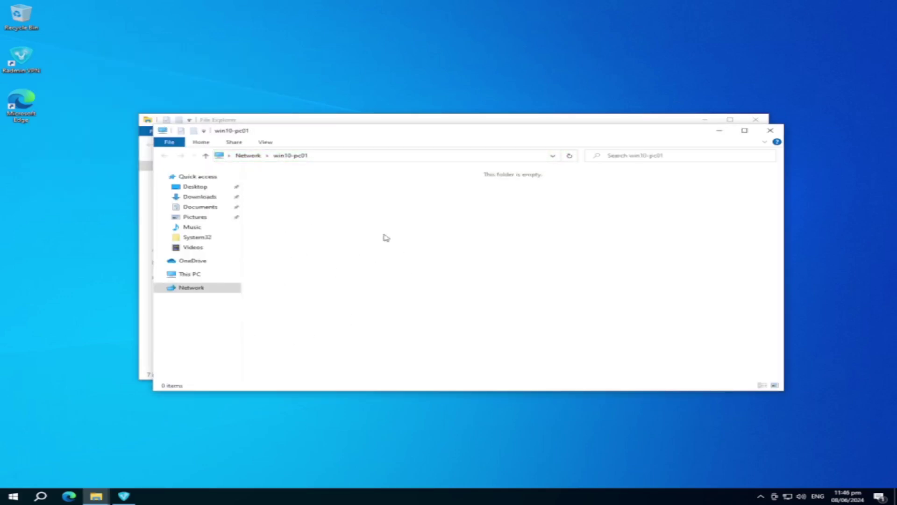
Step: Go to \\win10-pc01\sharedfolder-pc01$ via the File Explorer address bar
click(392, 157)
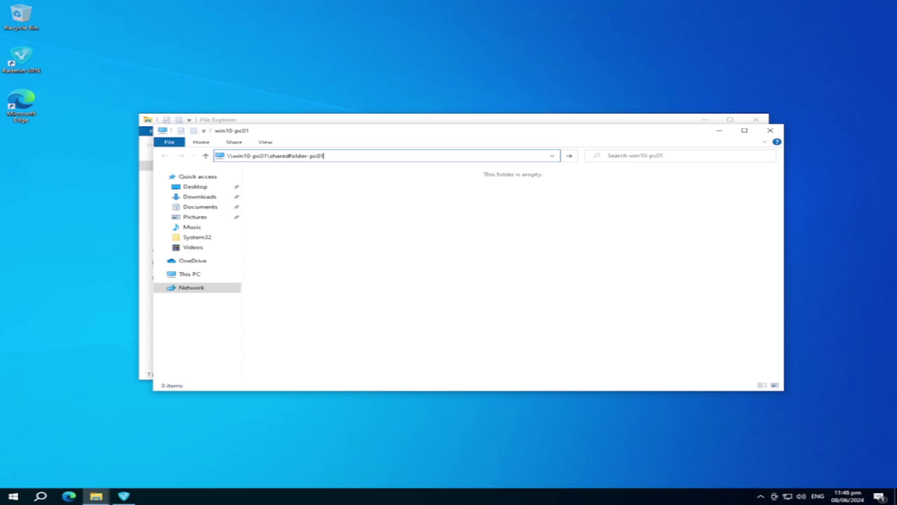
key(Return)
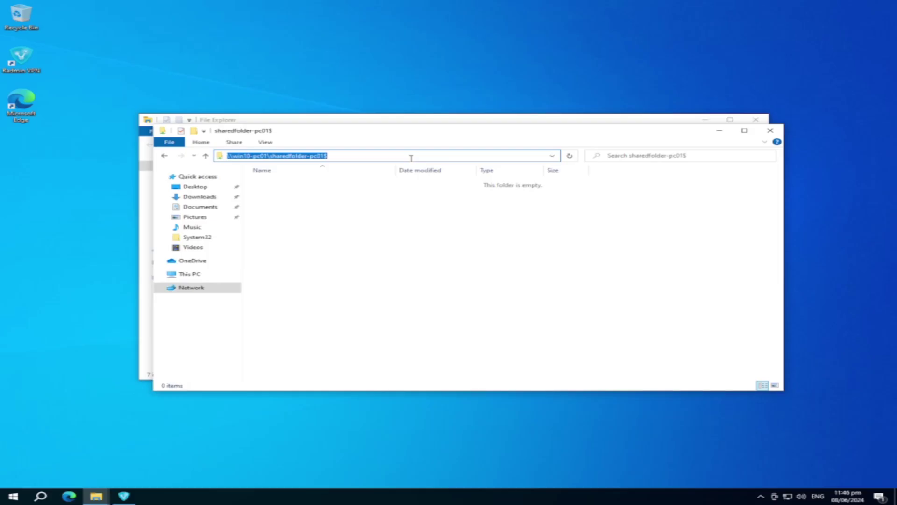
Step: Map \\win10-pc01\sharedfolder-pc01$ as drive Z: from This PC's Computer tab, then close the Z: window
click(210, 276)
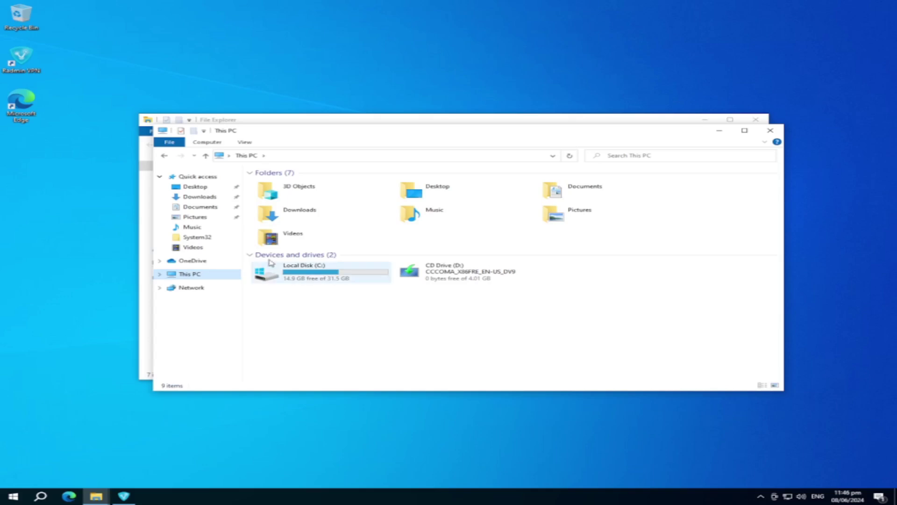
right_click(355, 317)
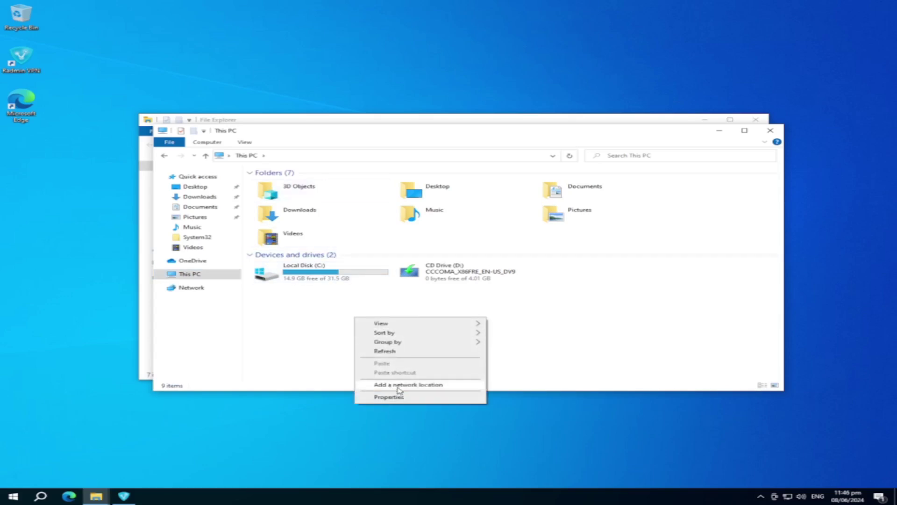
click(244, 143)
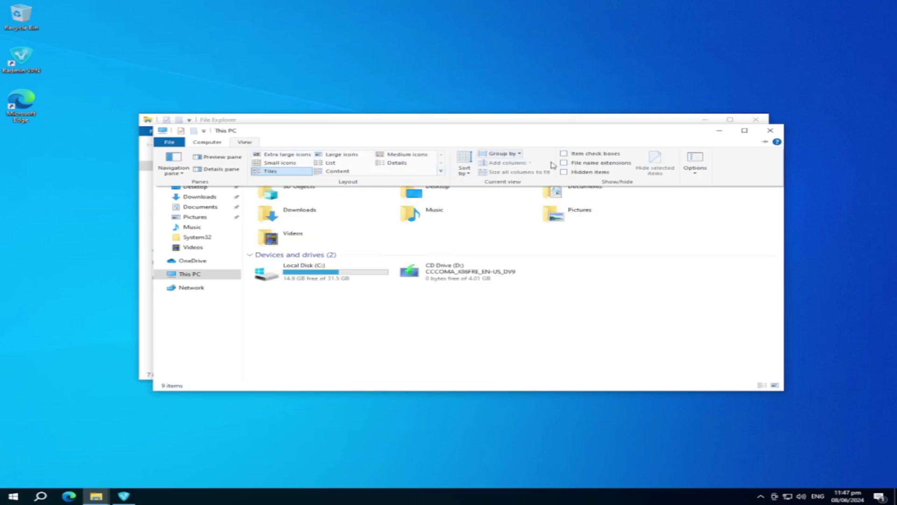
click(207, 142)
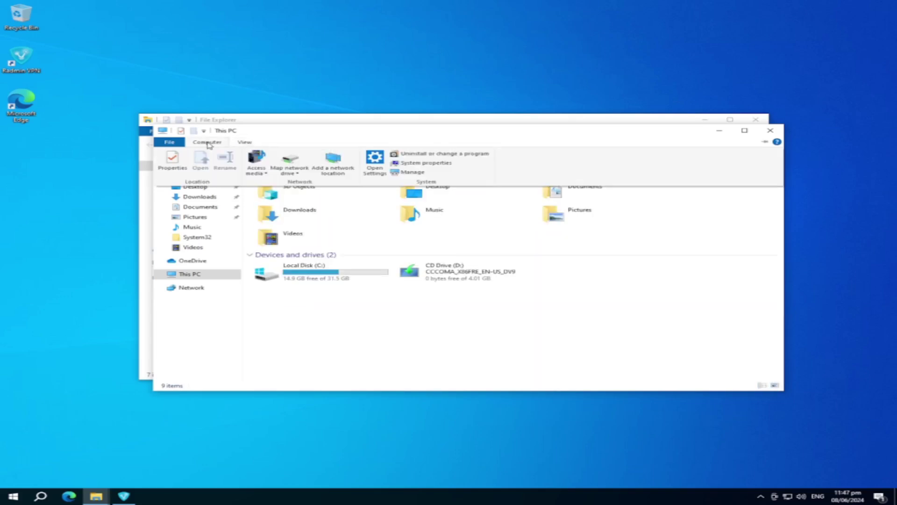
click(294, 166)
text(\\win10-pc01\sharedfolder-pc01)
click(549, 329)
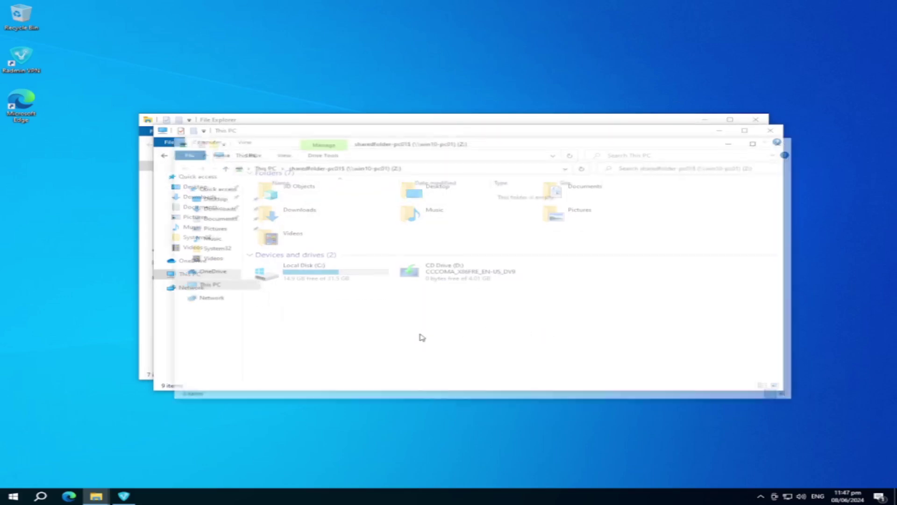
click(790, 141)
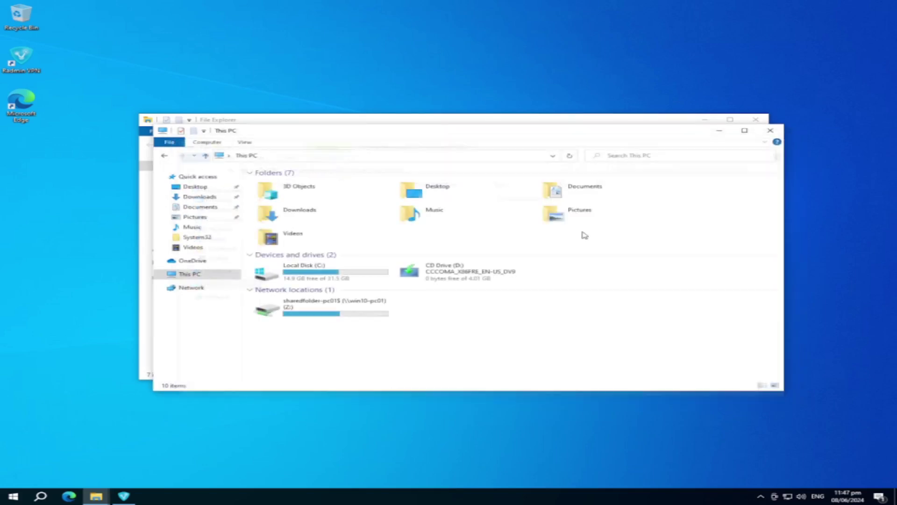
Step: Open drive Z: and add a new text document named example
click(348, 315)
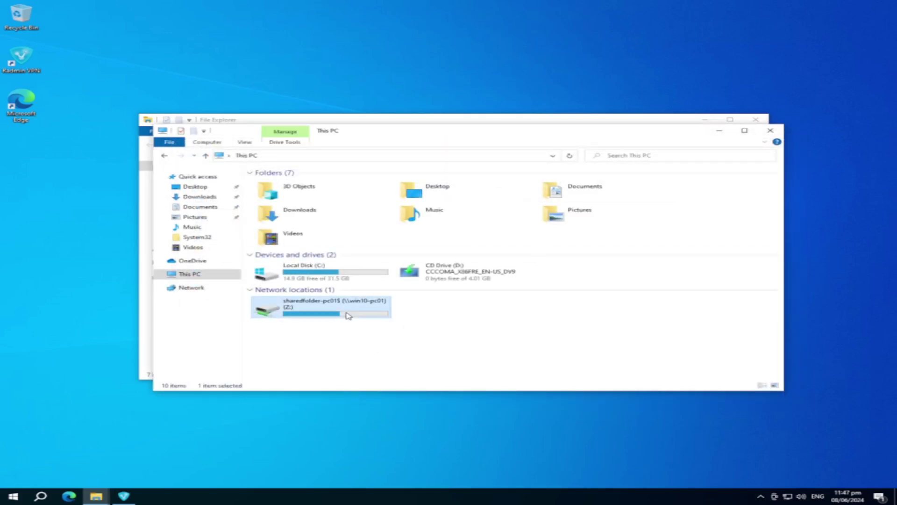
double_click(349, 315)
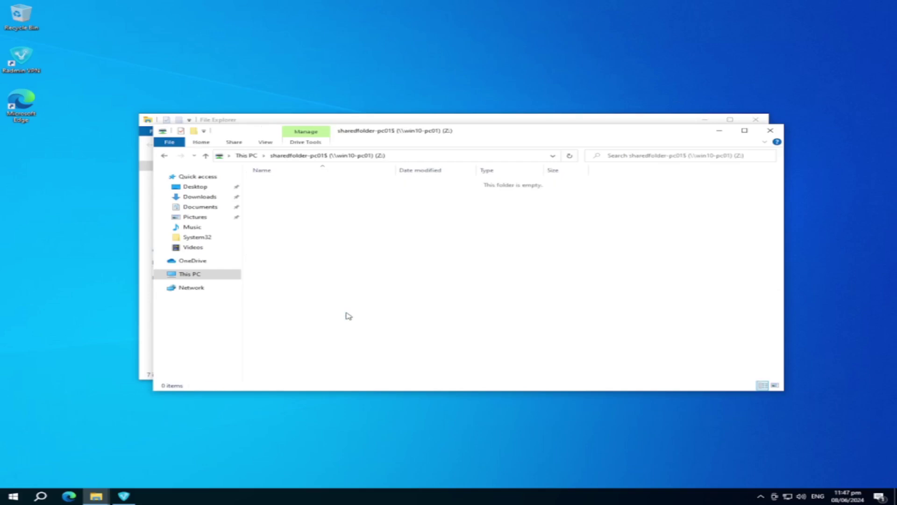
right_click(365, 214)
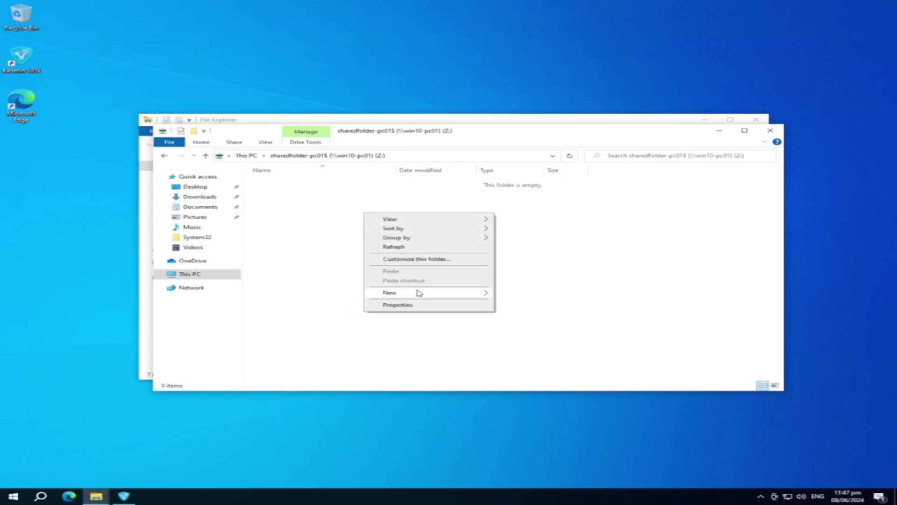
mouse_move(419, 292)
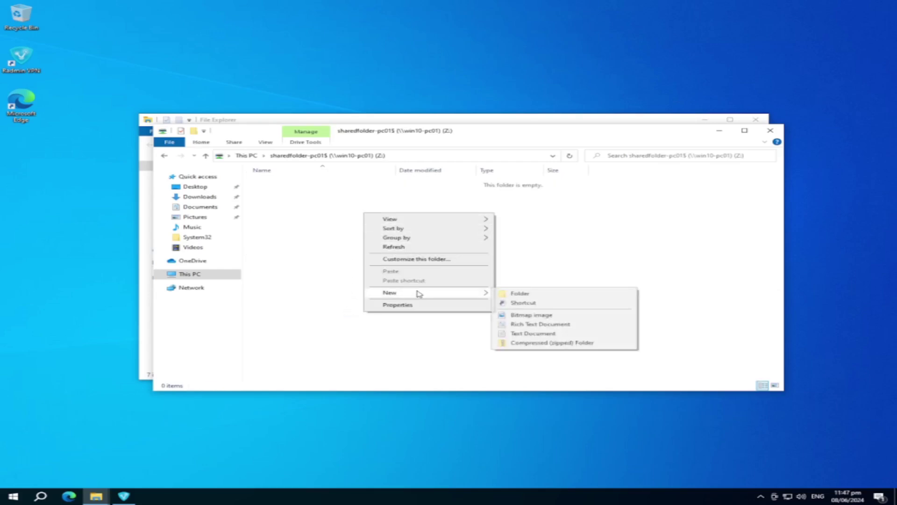
click(516, 334)
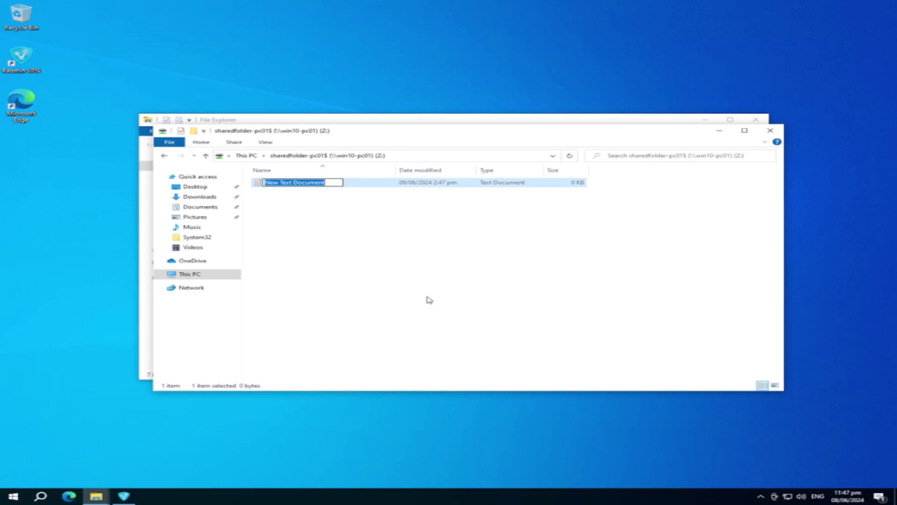
text(ecample)
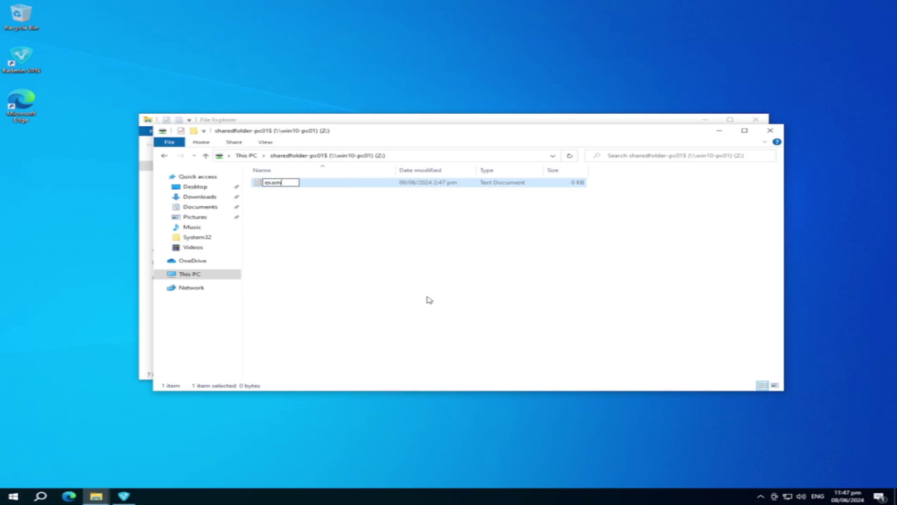
key(Return)
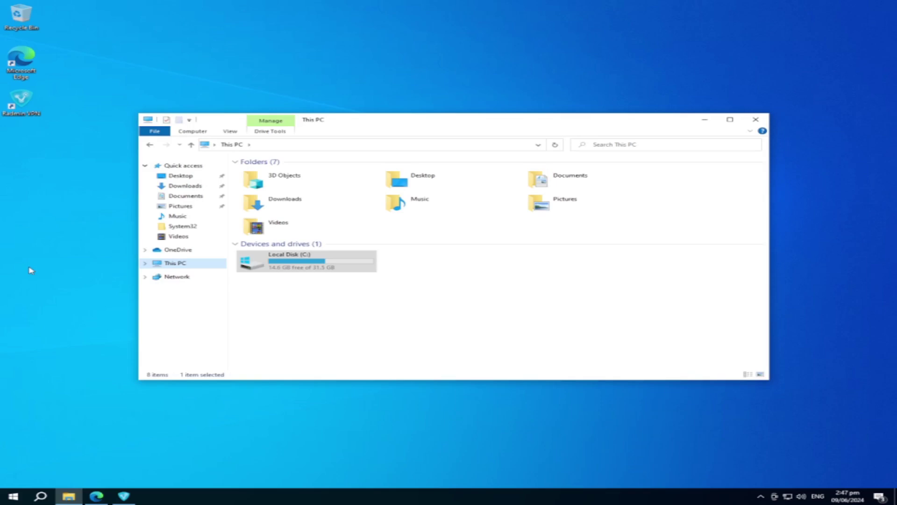
double_click(307, 259)
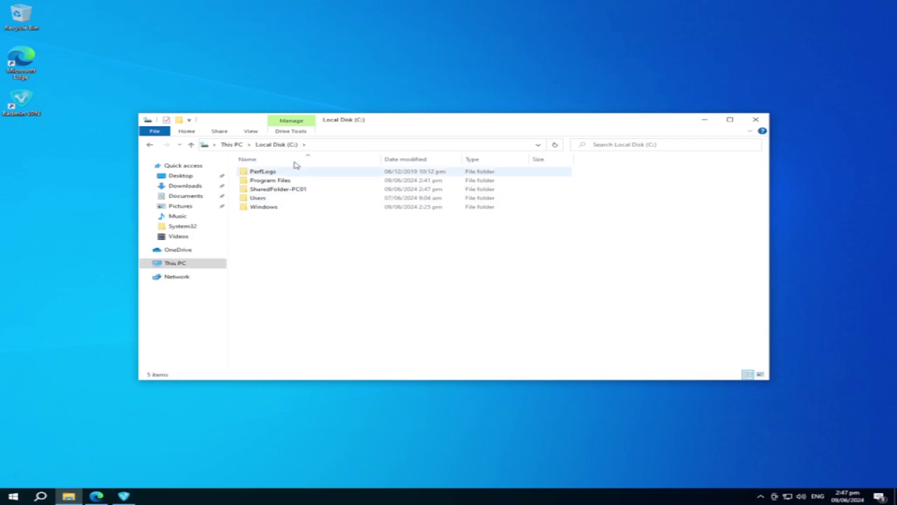
double_click(276, 189)
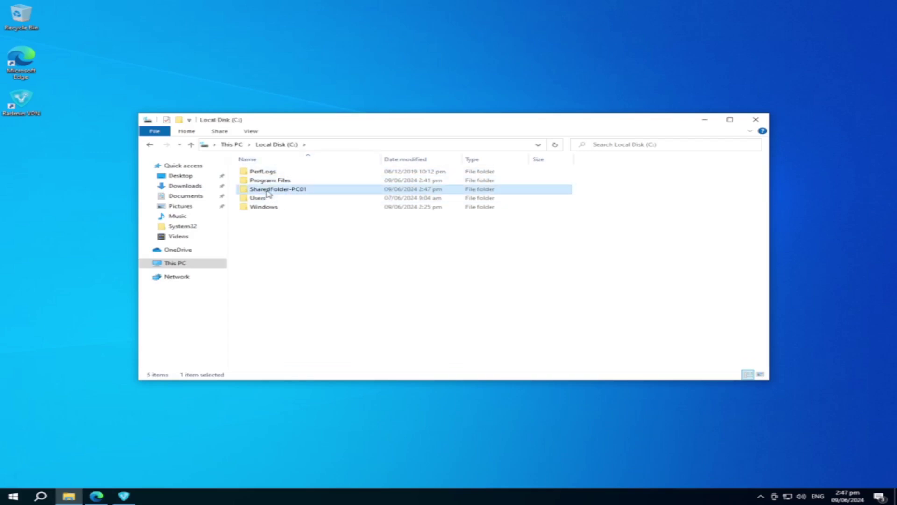
click(277, 176)
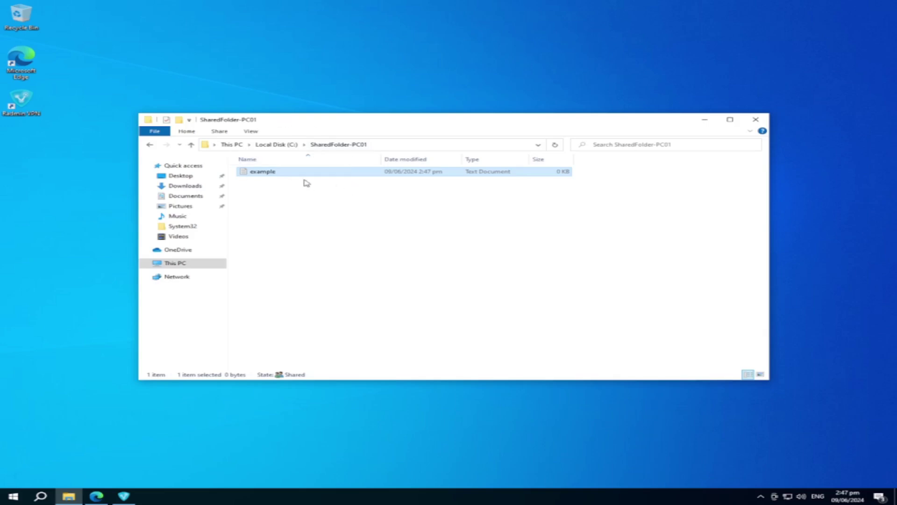
drag(283, 124, 267, 136)
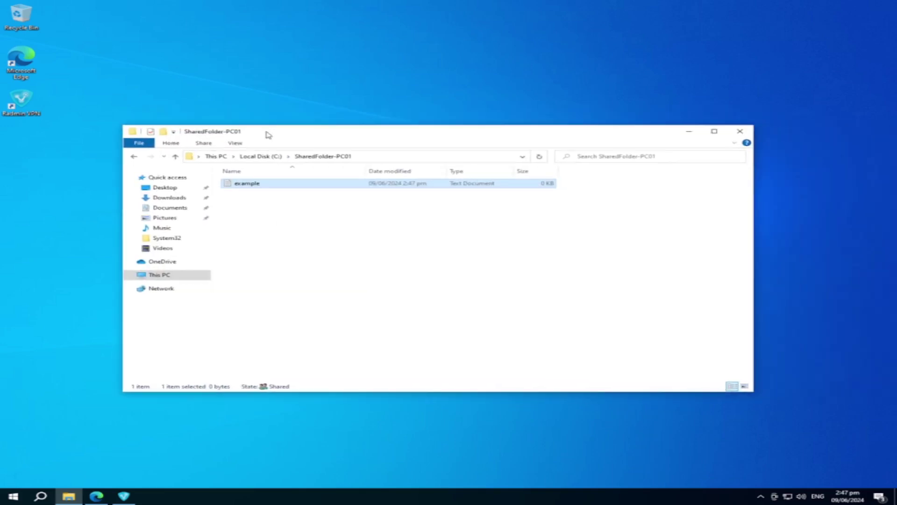
click(283, 227)
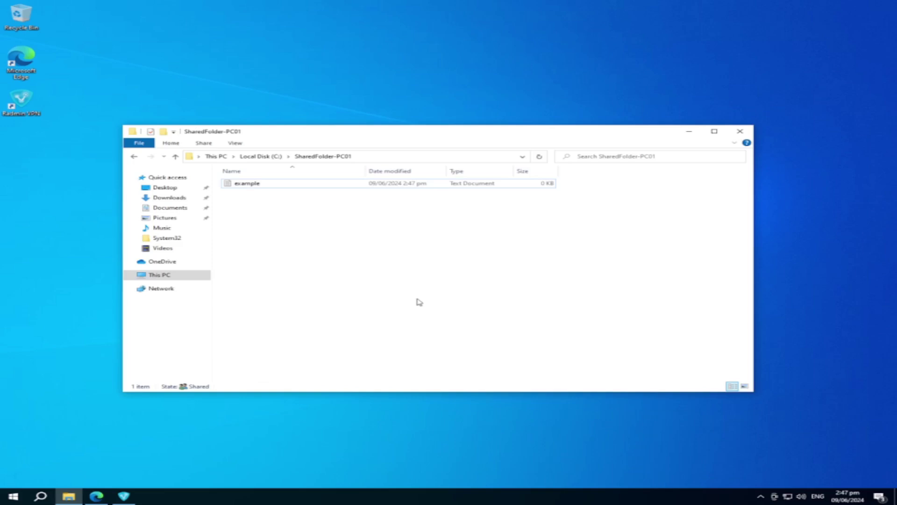
click(297, 186)
click(159, 276)
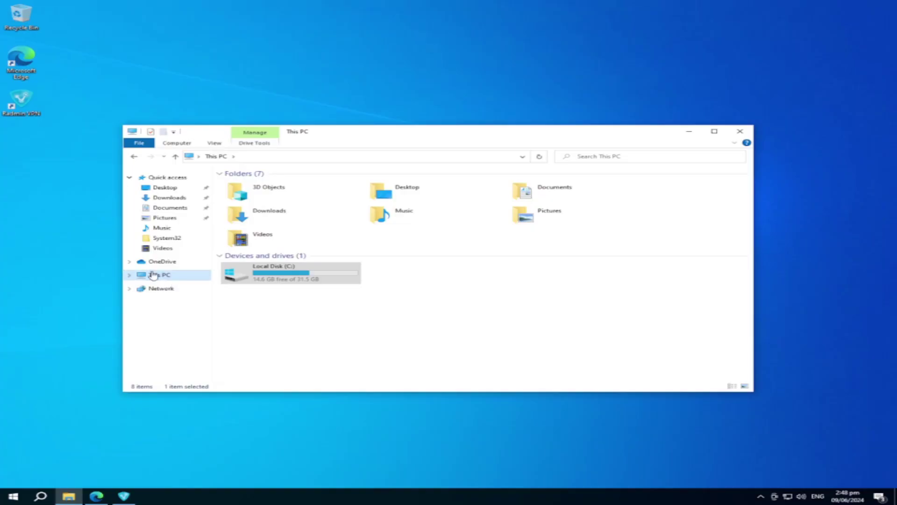
Step: Select Allow remote connections on the System Properties Remote tab with Network Level Authentication, and apply
right_click(158, 276)
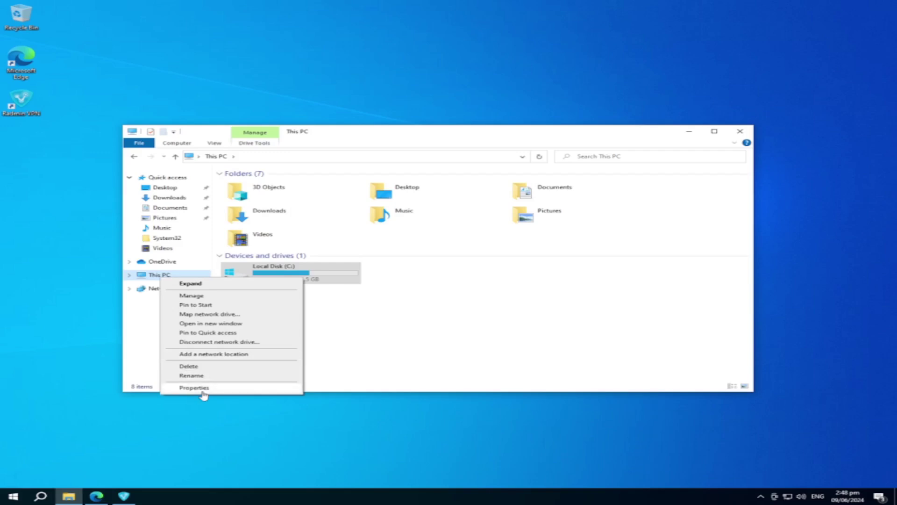
click(202, 390)
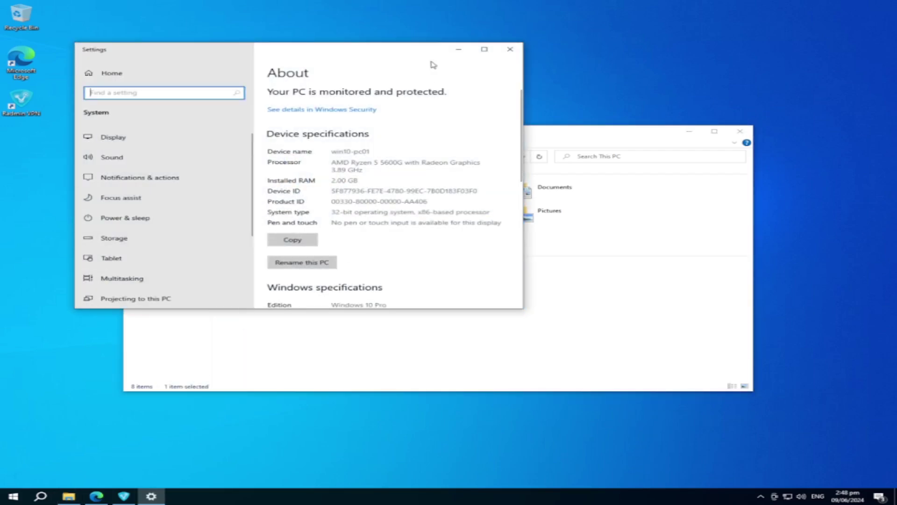
click(484, 49)
click(768, 124)
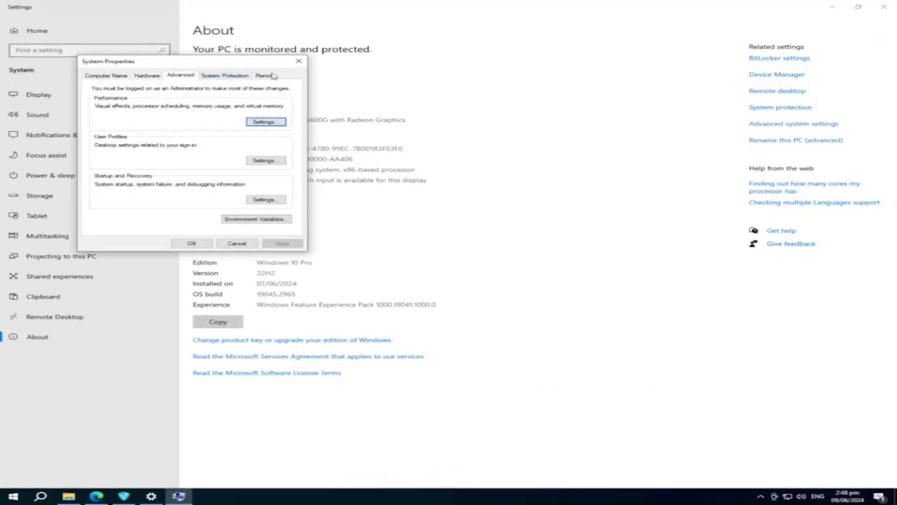
click(266, 77)
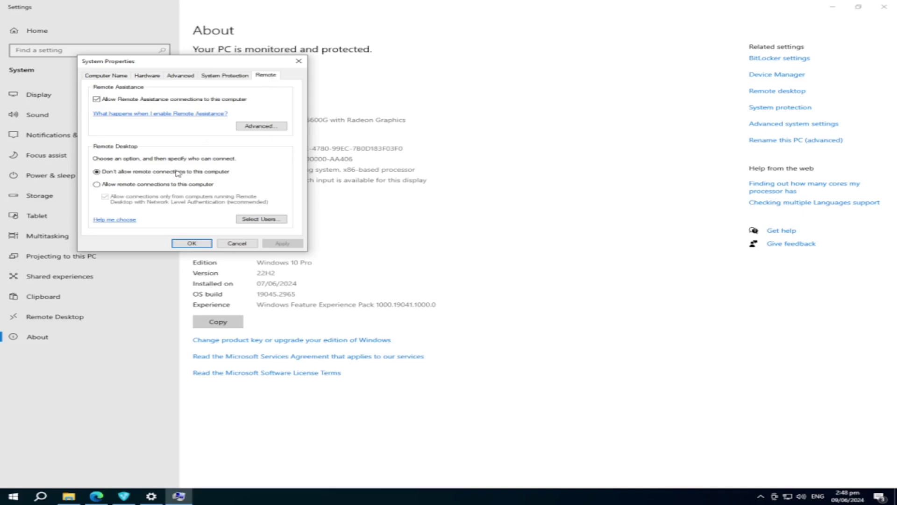
click(97, 184)
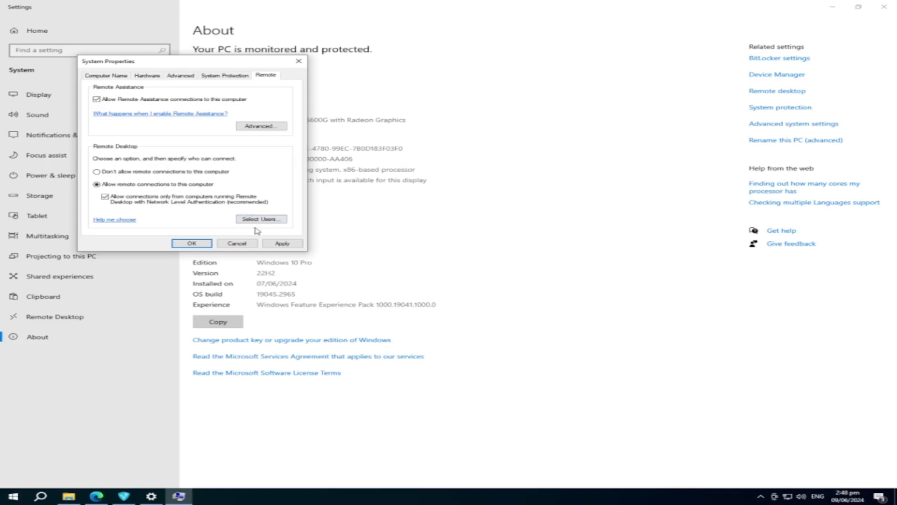
click(275, 245)
click(191, 244)
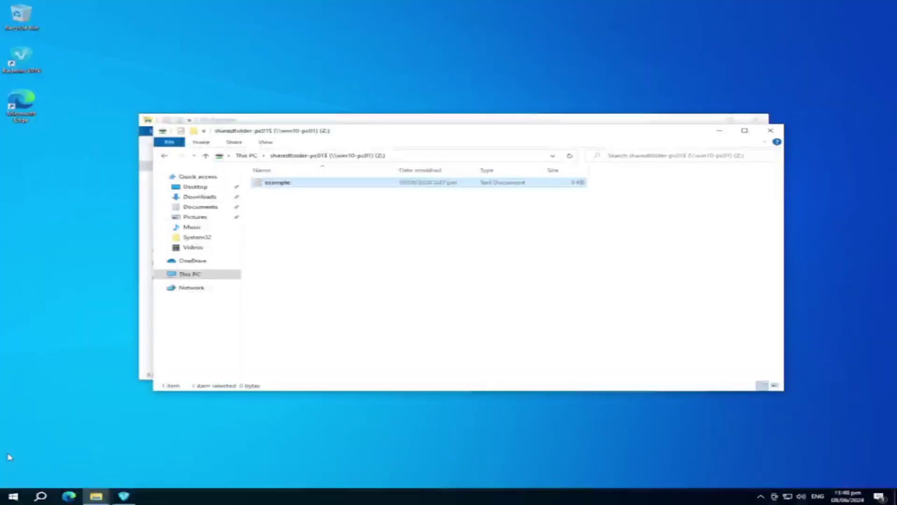
Step: Connect Remote Desktop Connection to win10-pc01, accepting its certificate warning
click(13, 496)
text(remote)
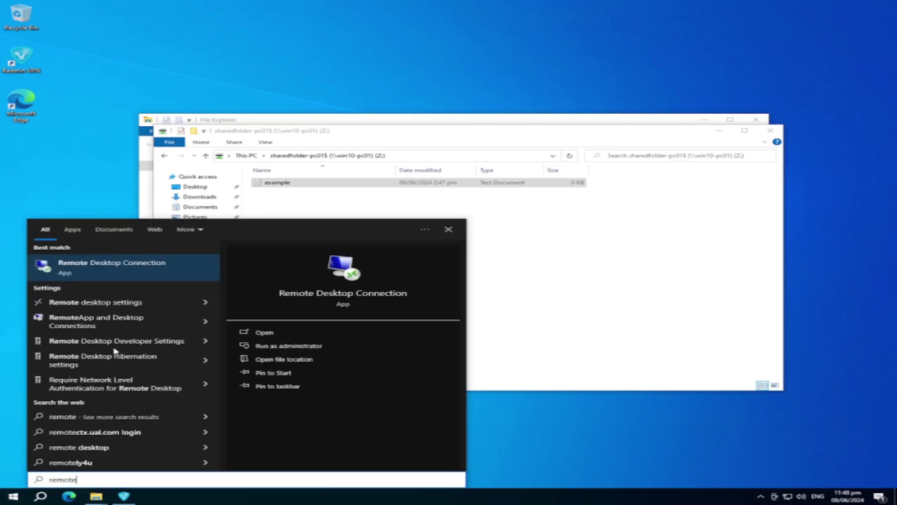
key(Return)
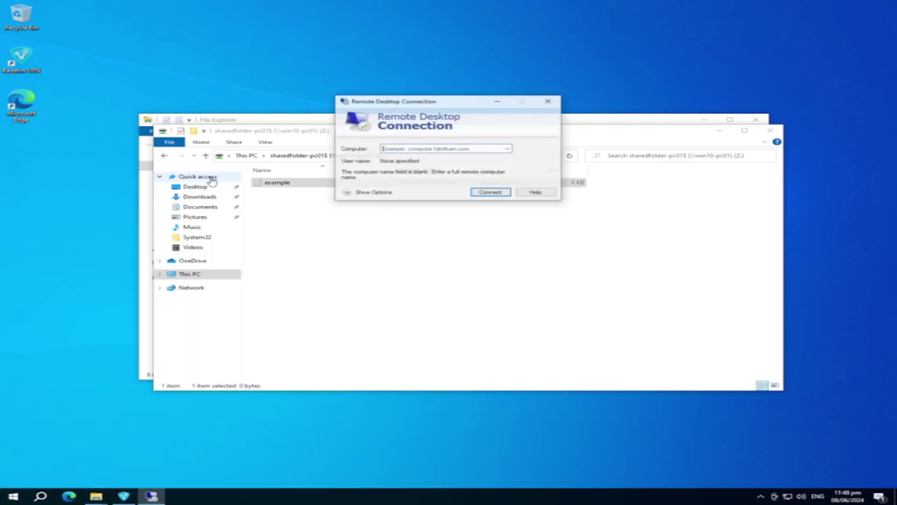
text(win10-)
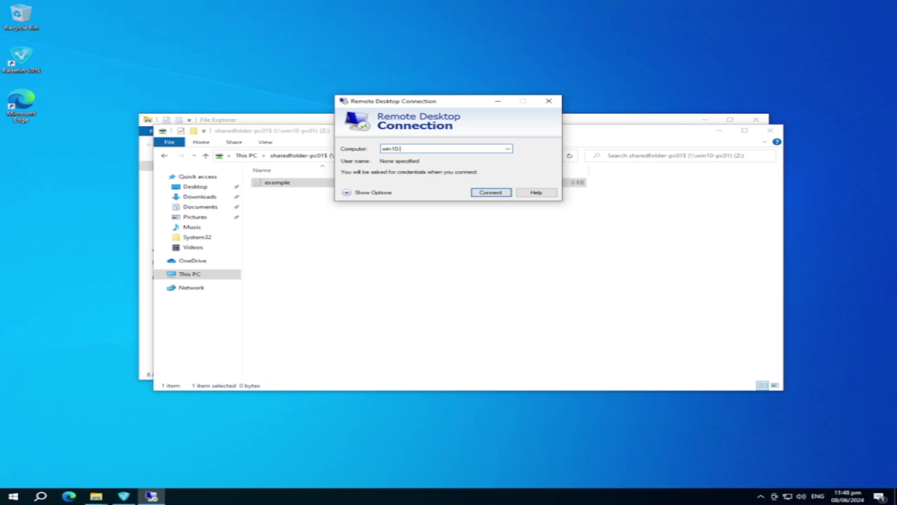
text(01)
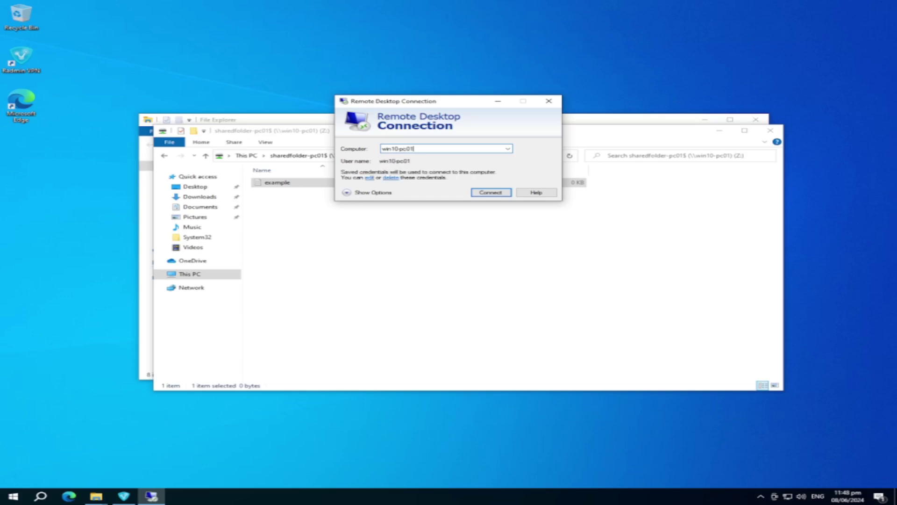
key(Return)
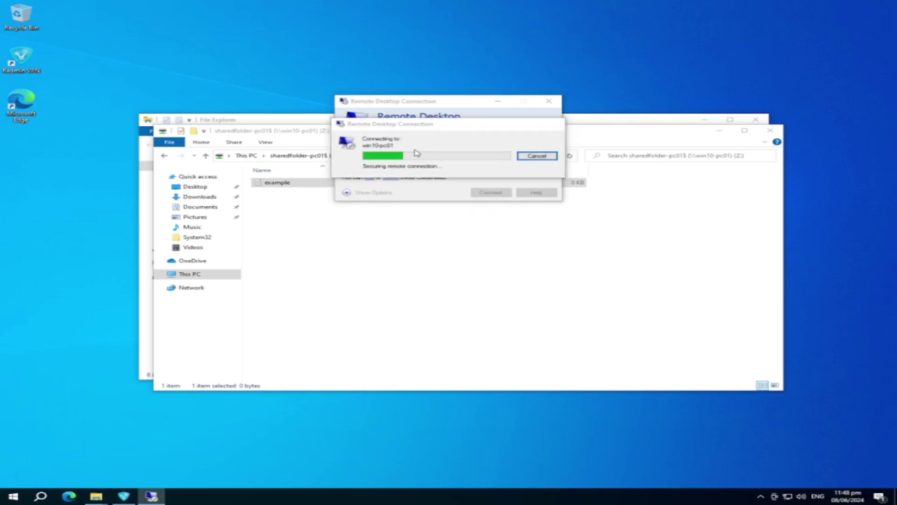
click(484, 222)
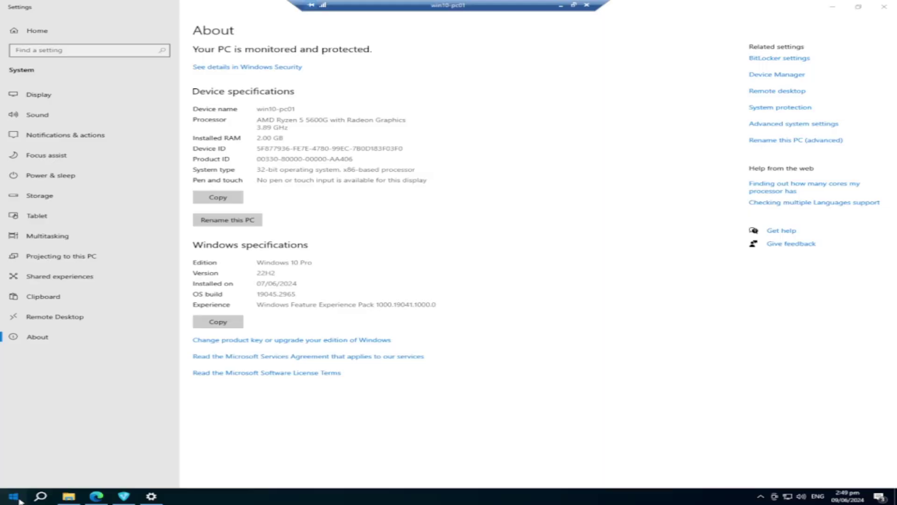
Step: Keep the win10-pc01 session running but minimize it to the local desktop
click(14, 498)
click(14, 497)
click(586, 7)
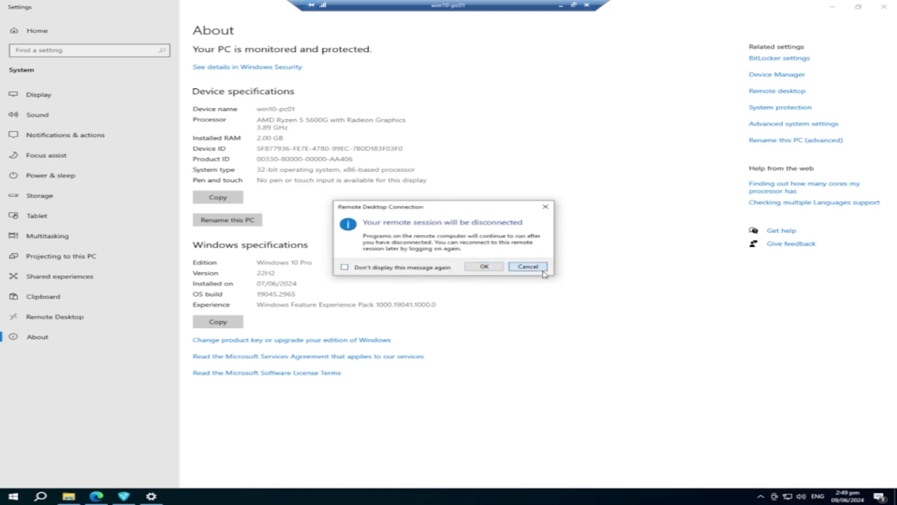
click(528, 267)
click(561, 5)
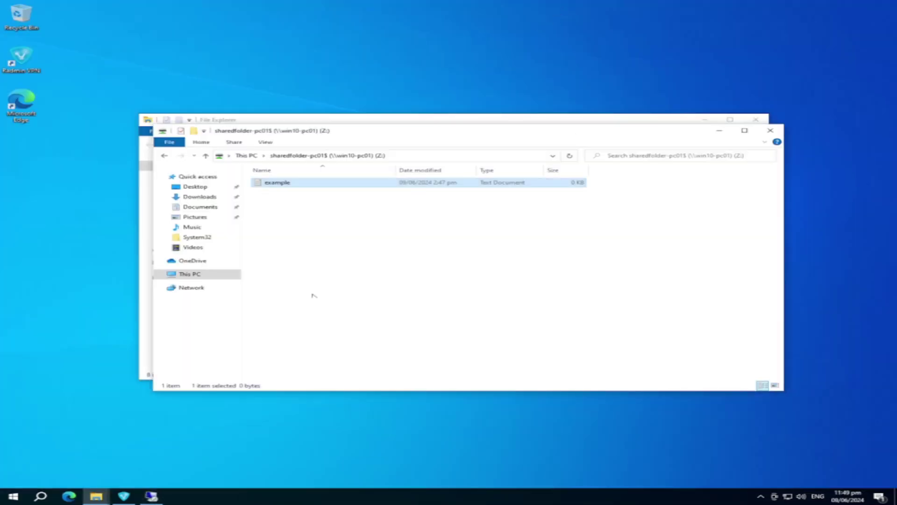
click(16, 499)
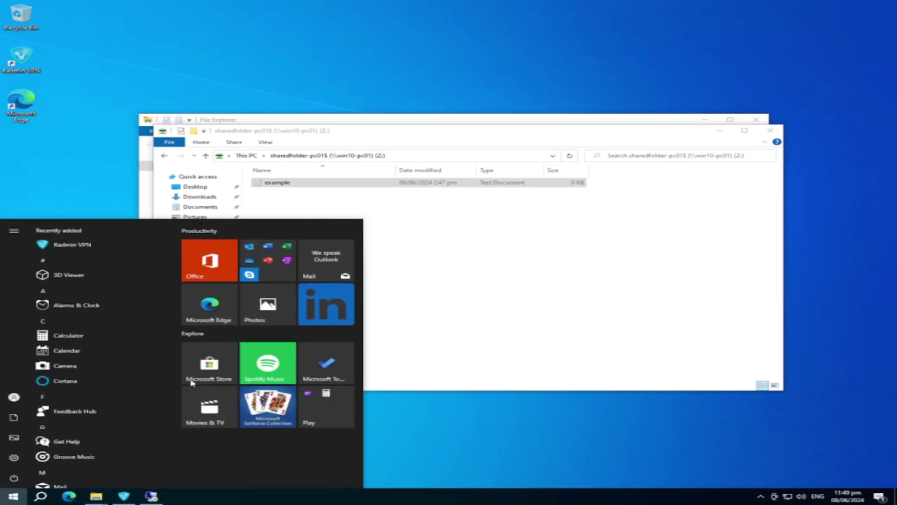
Step: In Credential Manager's Windows Credentials, expand the win10-pc01 entry and edit it
text(credential)
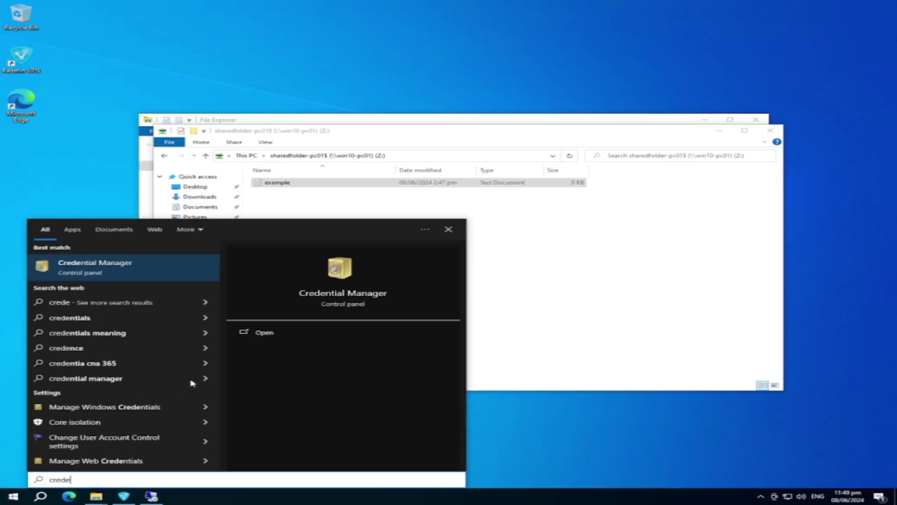
key(Return)
click(494, 211)
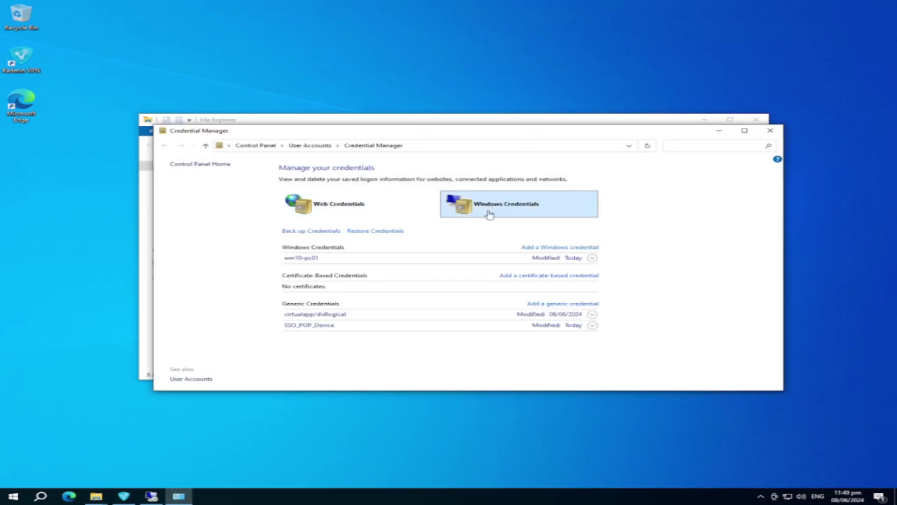
click(335, 260)
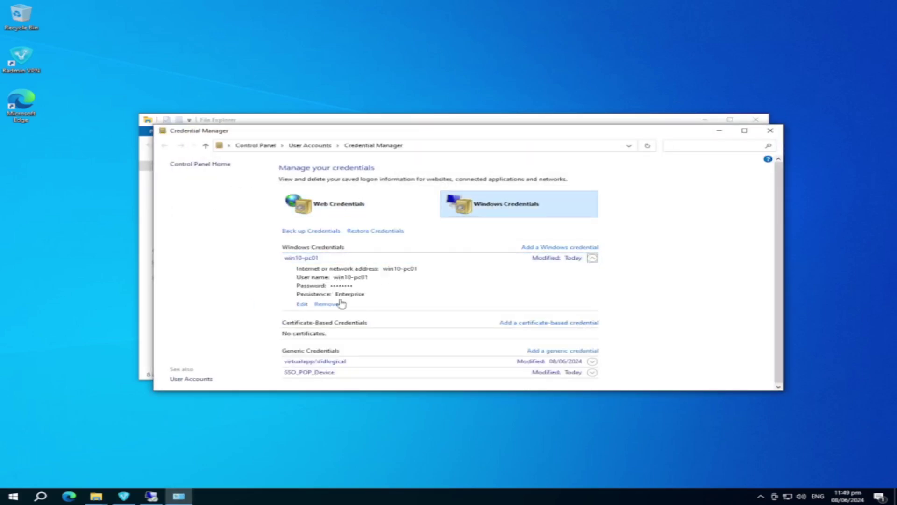
click(302, 304)
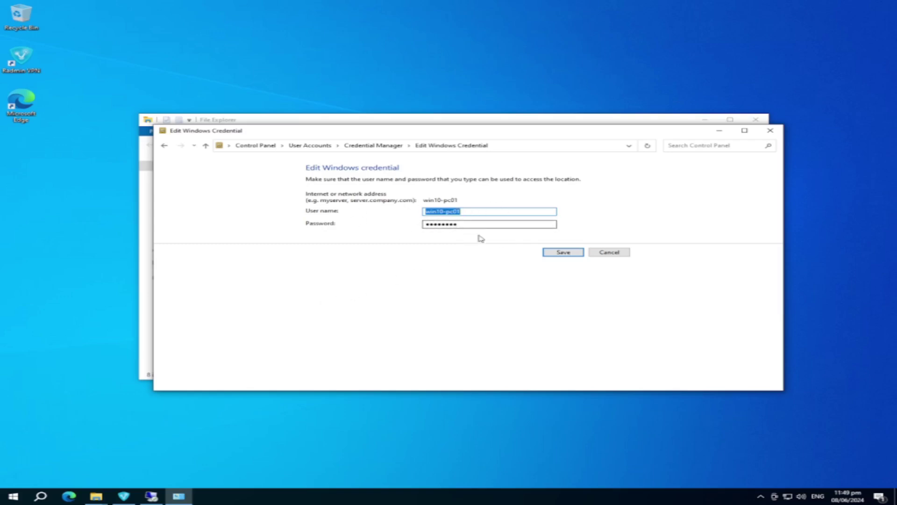
Step: Minimize the remote session again and check the credential's user name and password fields
click(162, 500)
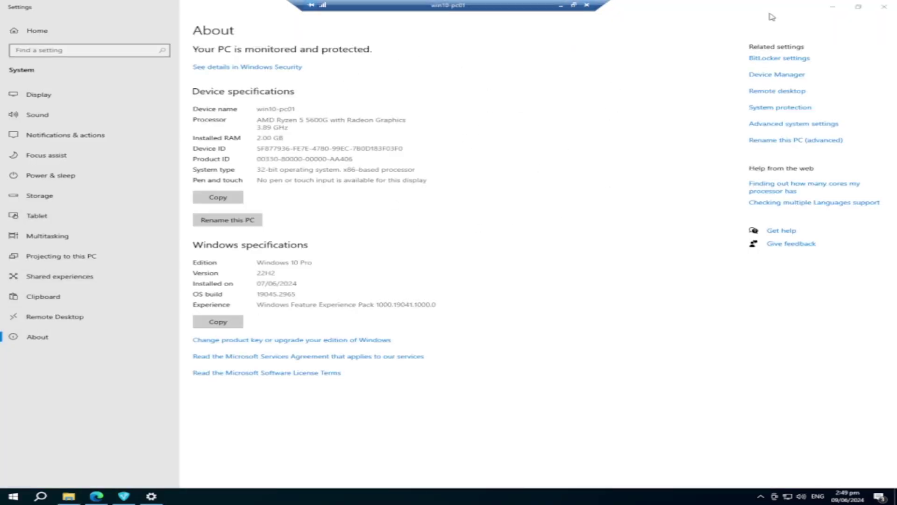
click(560, 6)
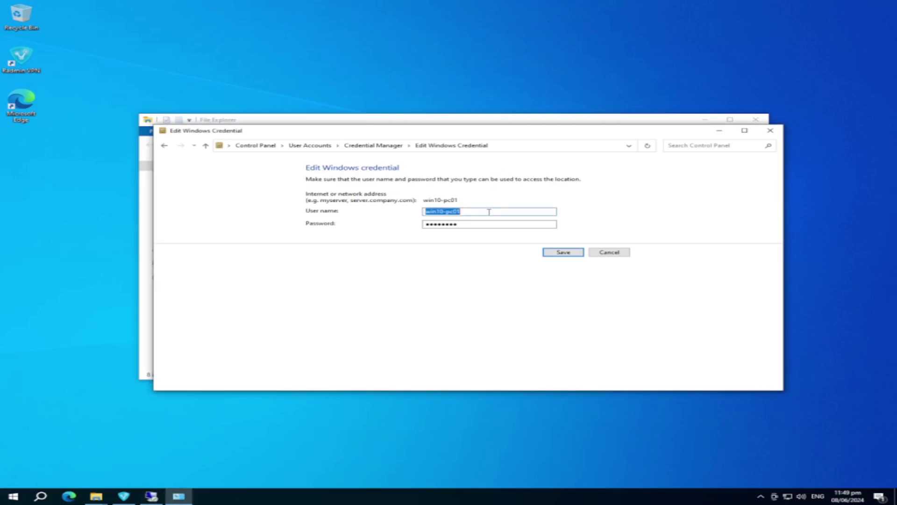
click(473, 225)
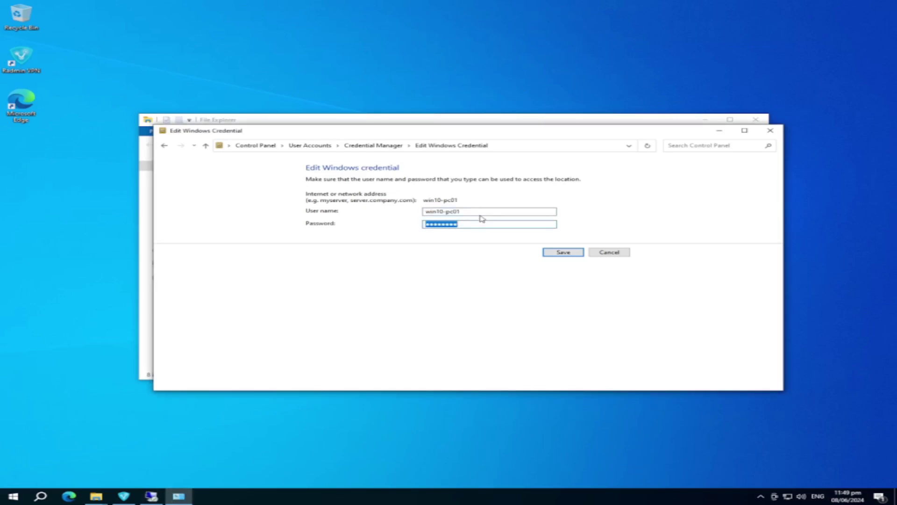
key(shift+Tab)
click(473, 226)
click(477, 212)
click(467, 226)
click(476, 214)
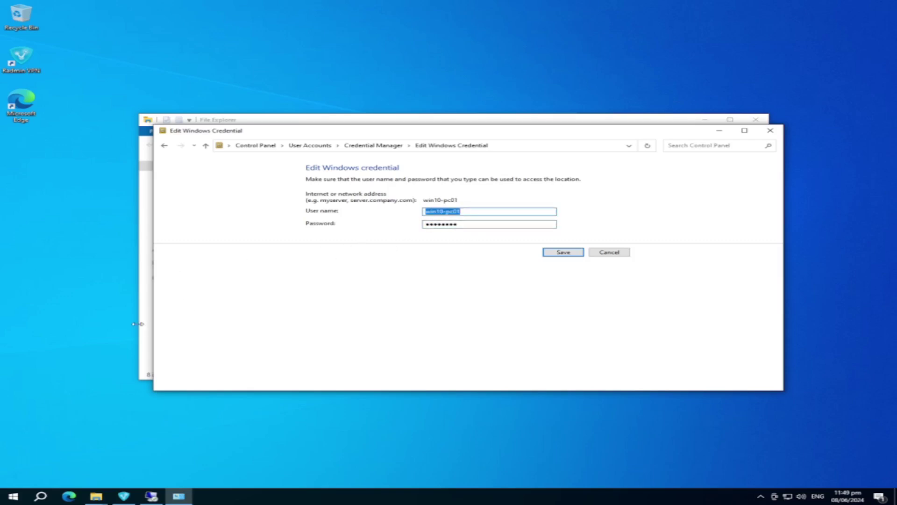